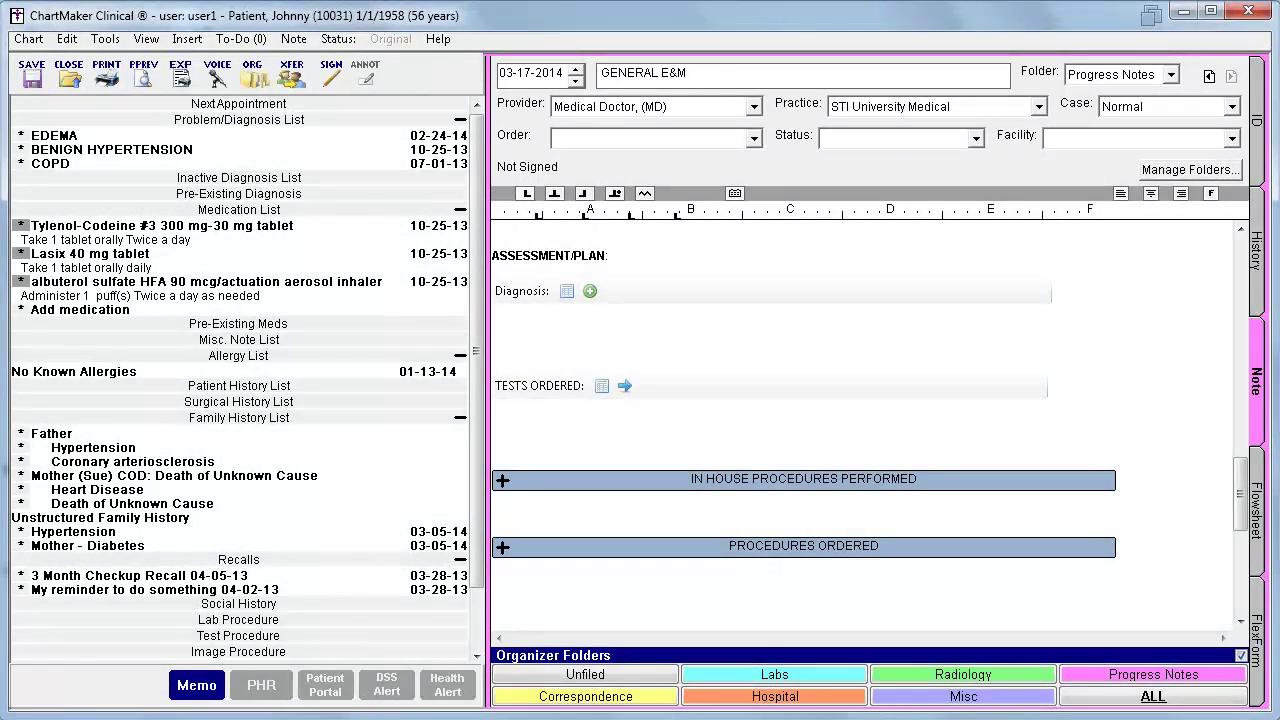
Step: Add the Endocrinology ICD9 diagnosis DIABETES UNCOMP TYPE I UNCONT with its SNOMED mapping to the encounter from the note's Diagnosis field
{"action": "left_click", "coordinate": [567, 292]}
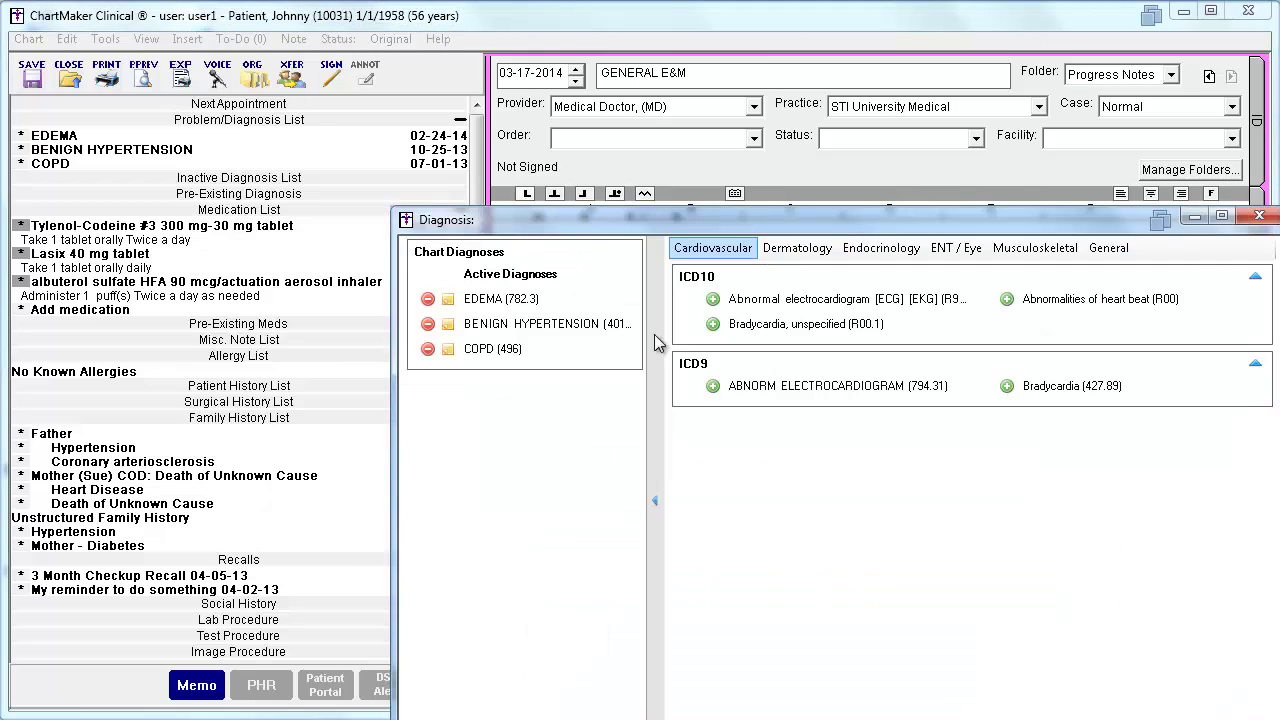
{"action": "left_click", "coordinate": [757, 111]}
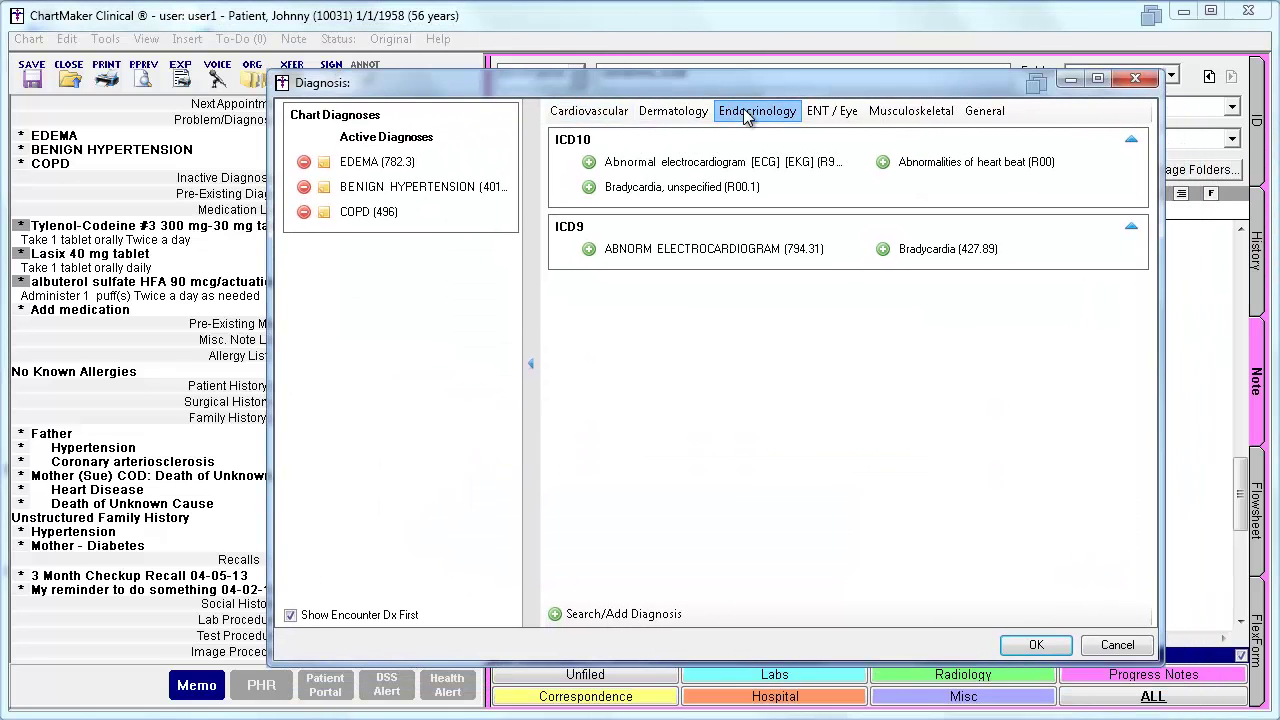
{"action": "left_click", "coordinate": [884, 374]}
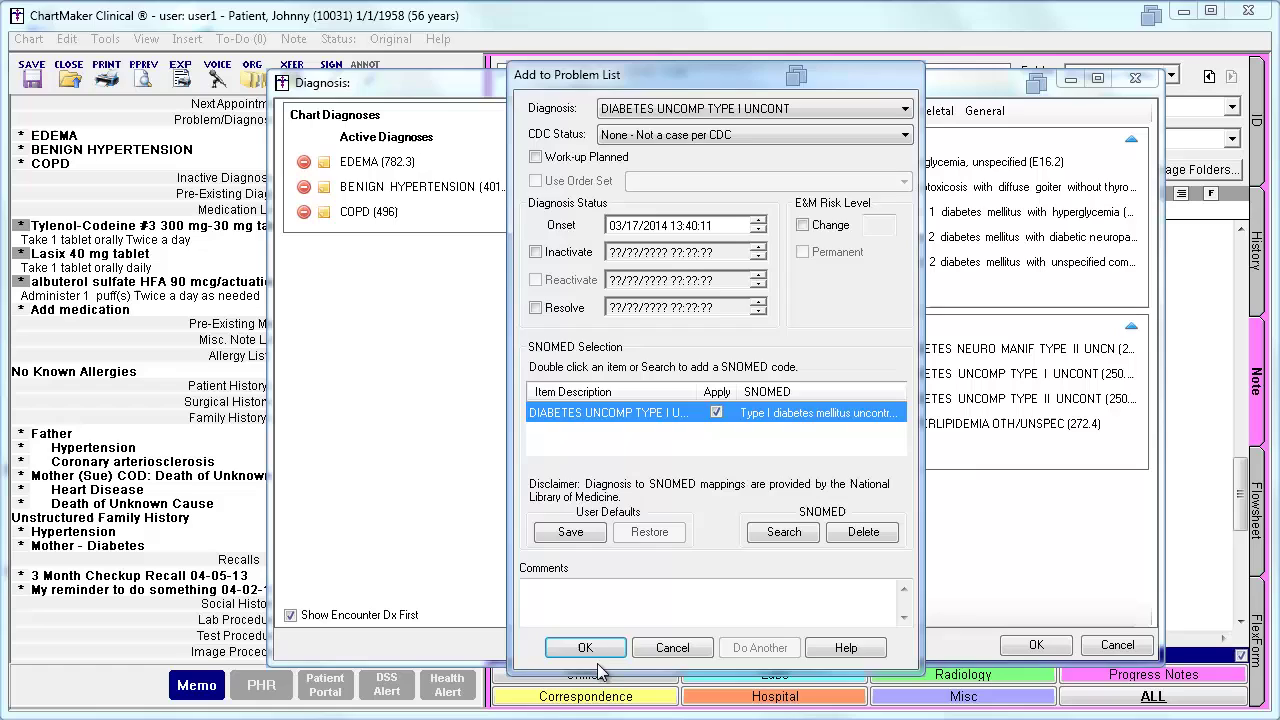
{"action": "key", "text": "Return"}
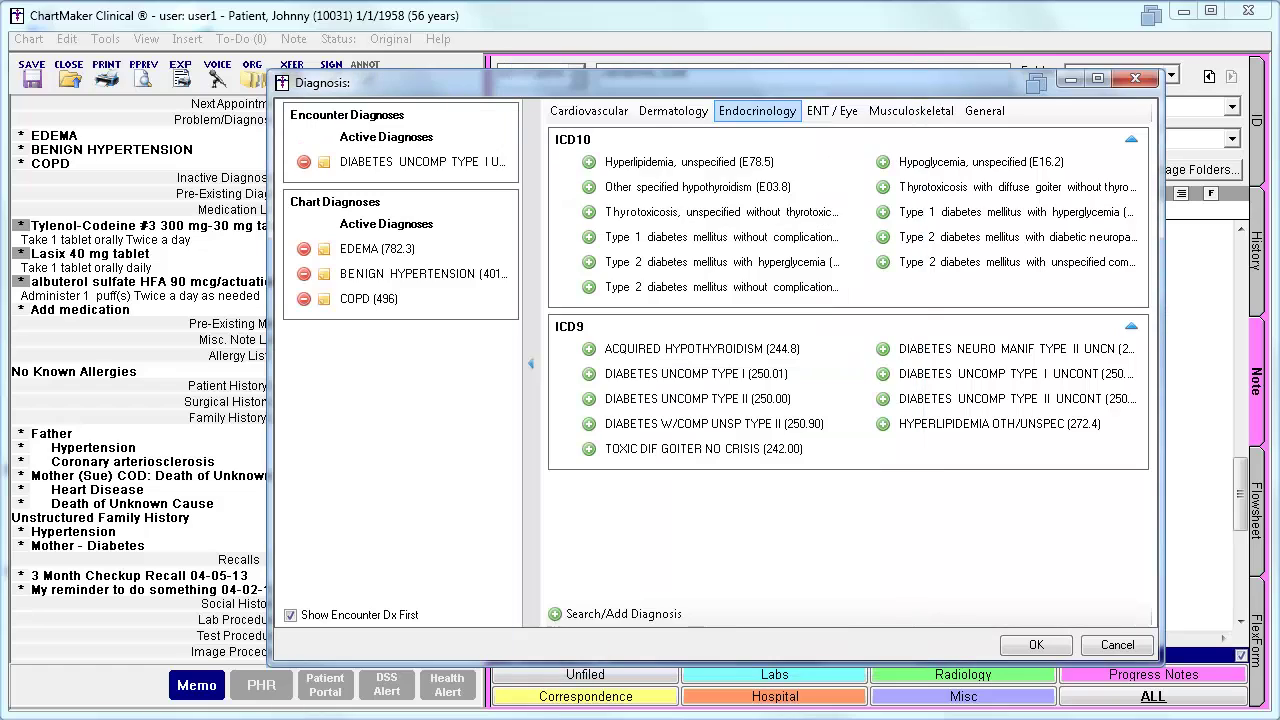
Step: Select the ICD9 diagnosis HYPERLIPIDEMIA OTH/UNSPEC (272.4) and map it to the suggested SNOMED description Hyperlipidemia (55822004)
{"action": "left_click", "coordinate": [883, 424]}
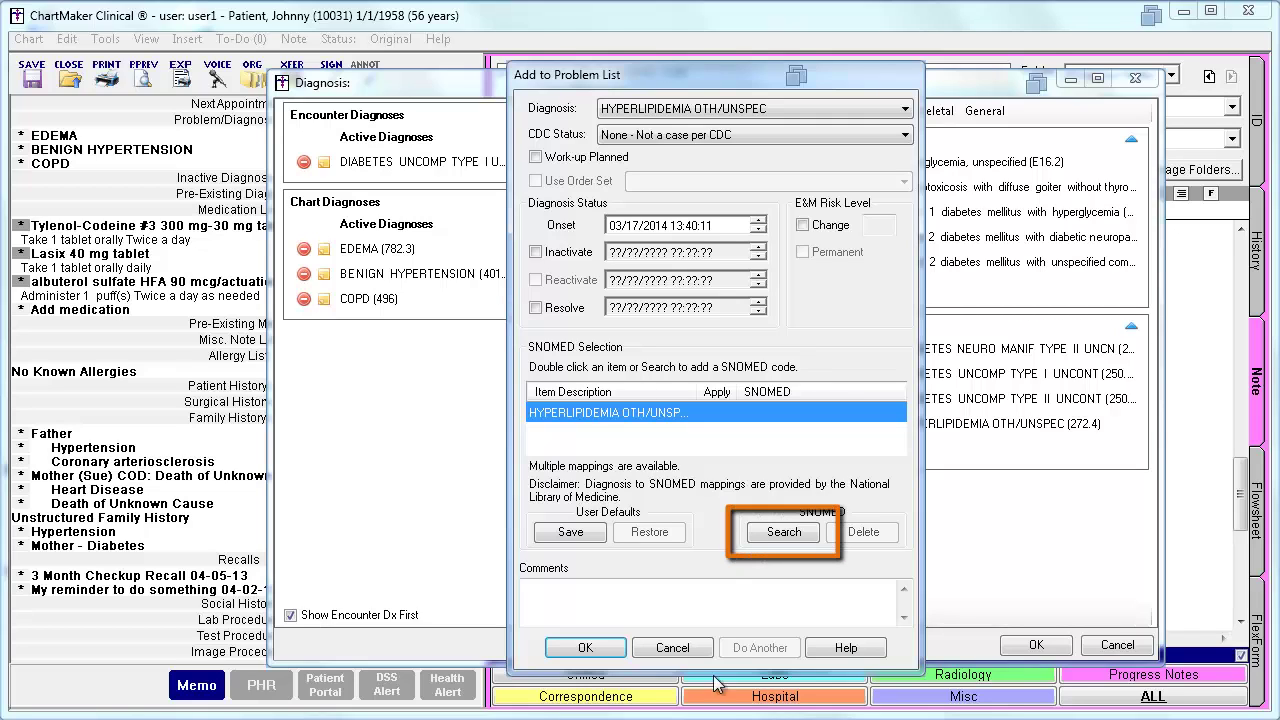
{"action": "left_click", "coordinate": [781, 532]}
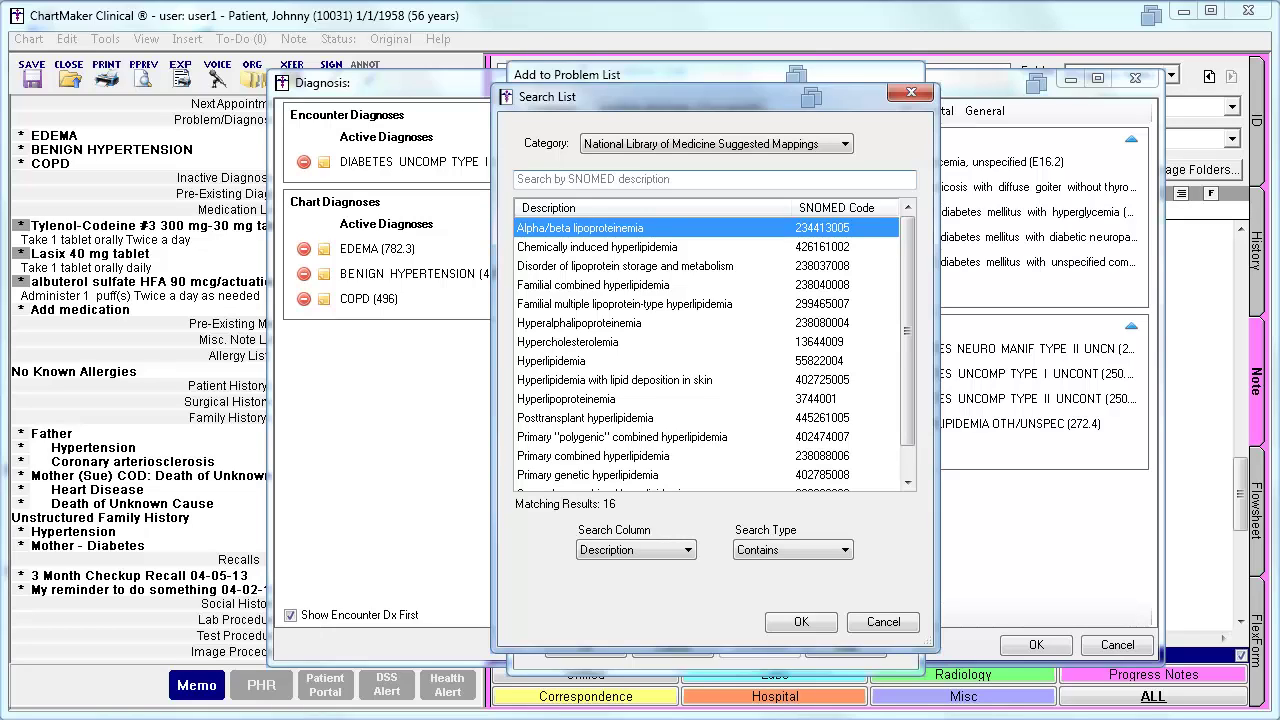
{"action": "left_click", "coordinate": [607, 361]}
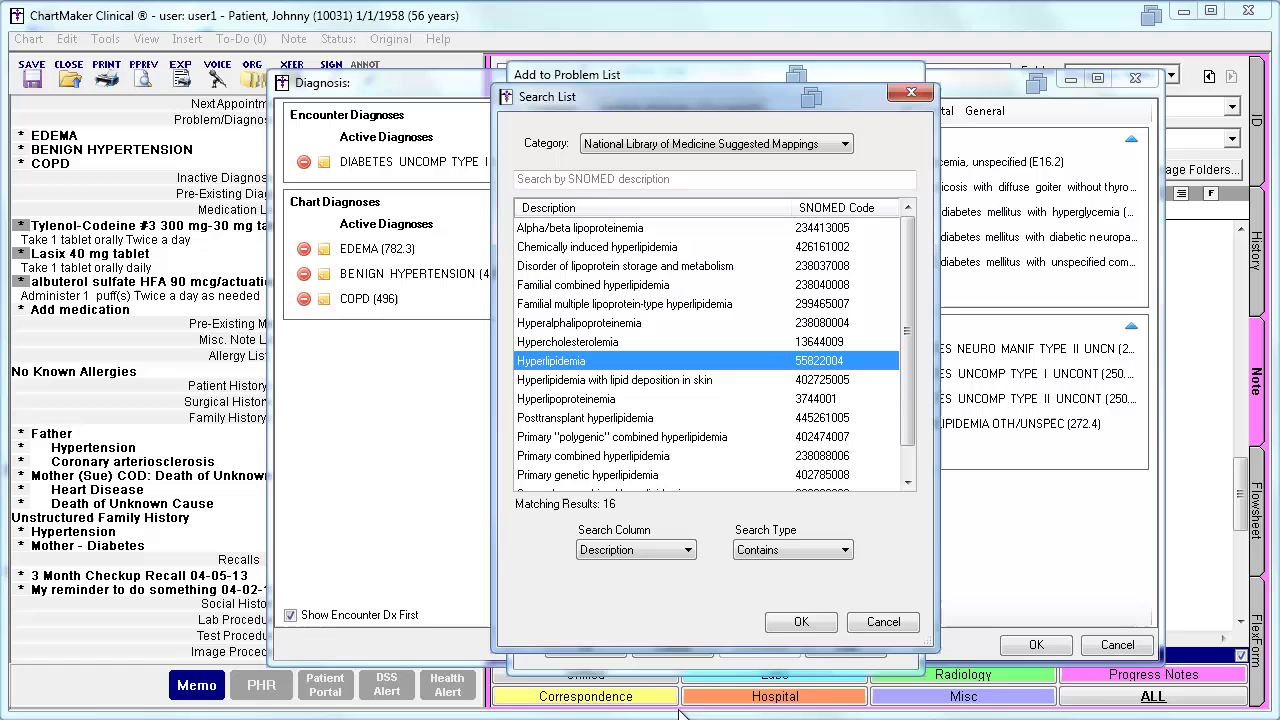
{"action": "left_click", "coordinate": [801, 622]}
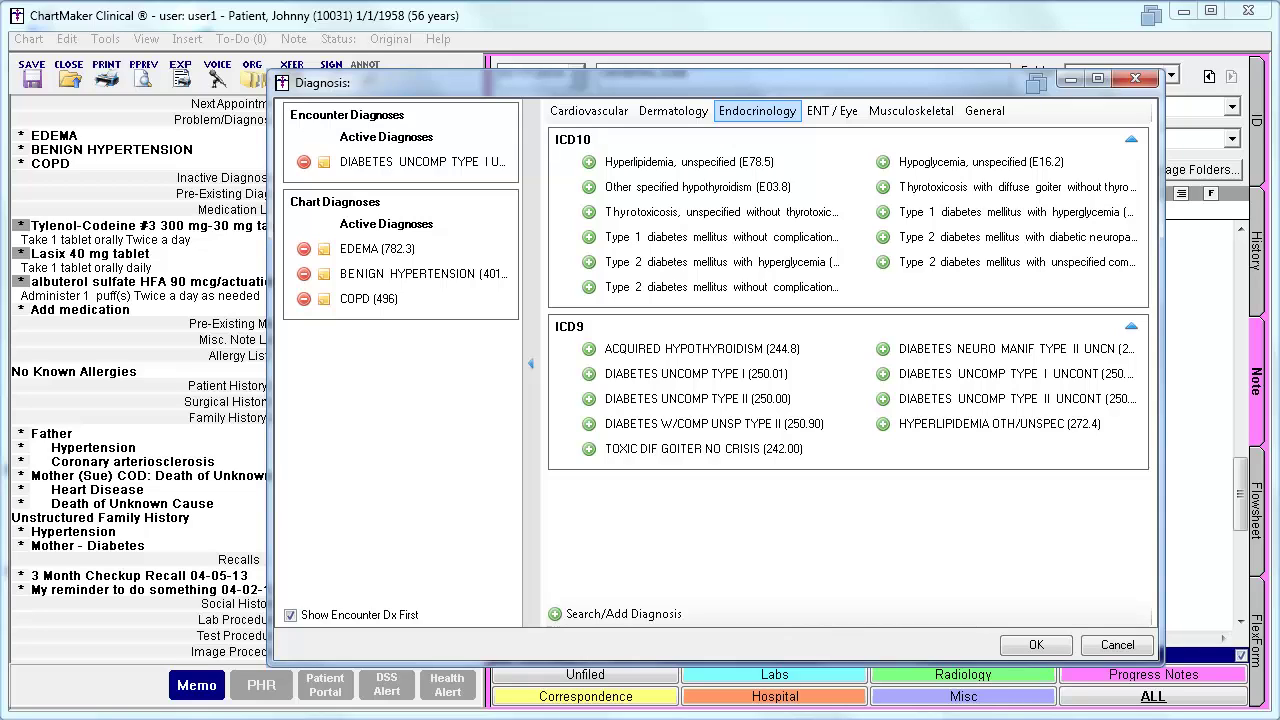
Step: Look for SNOMED mappings for the ICD10 diagnosis Hypoglycemia, unspecified (E16.2), and leave diagnosis entry without saving
{"action": "left_click", "coordinate": [883, 163]}
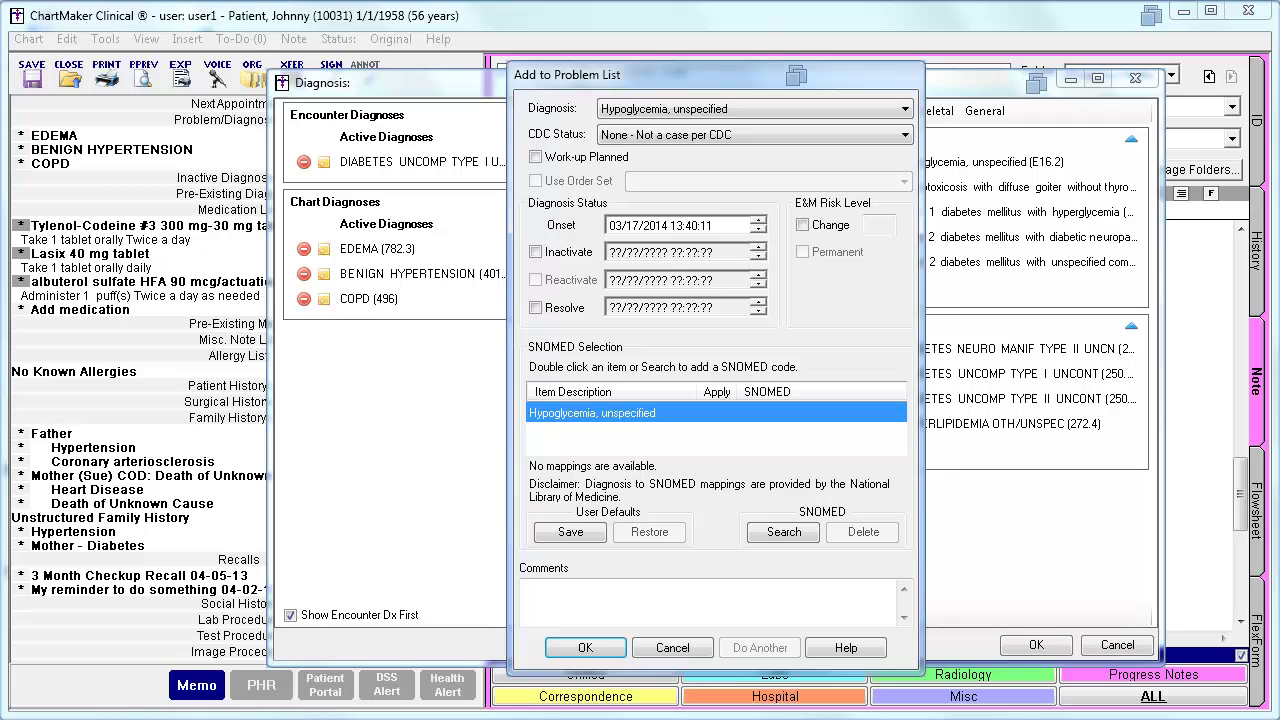
{"action": "left_click", "coordinate": [784, 540]}
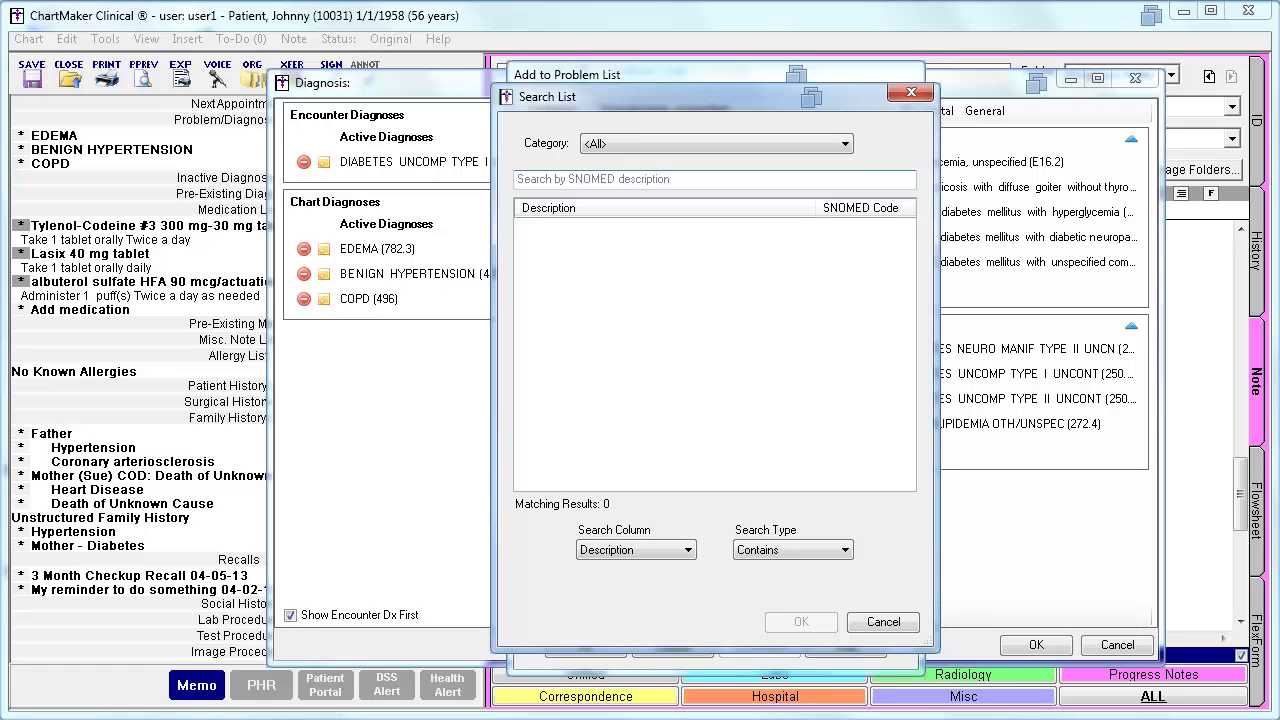
{"action": "left_click", "coordinate": [883, 621]}
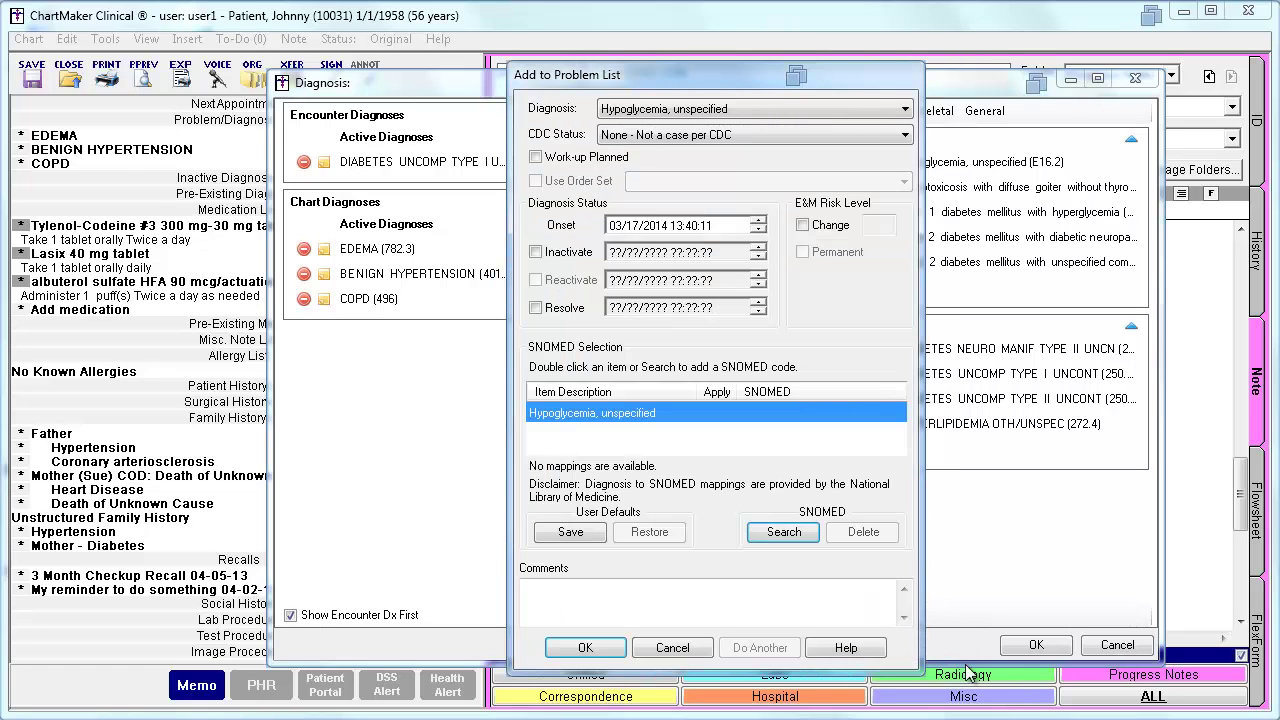
{"action": "left_click", "coordinate": [688, 650]}
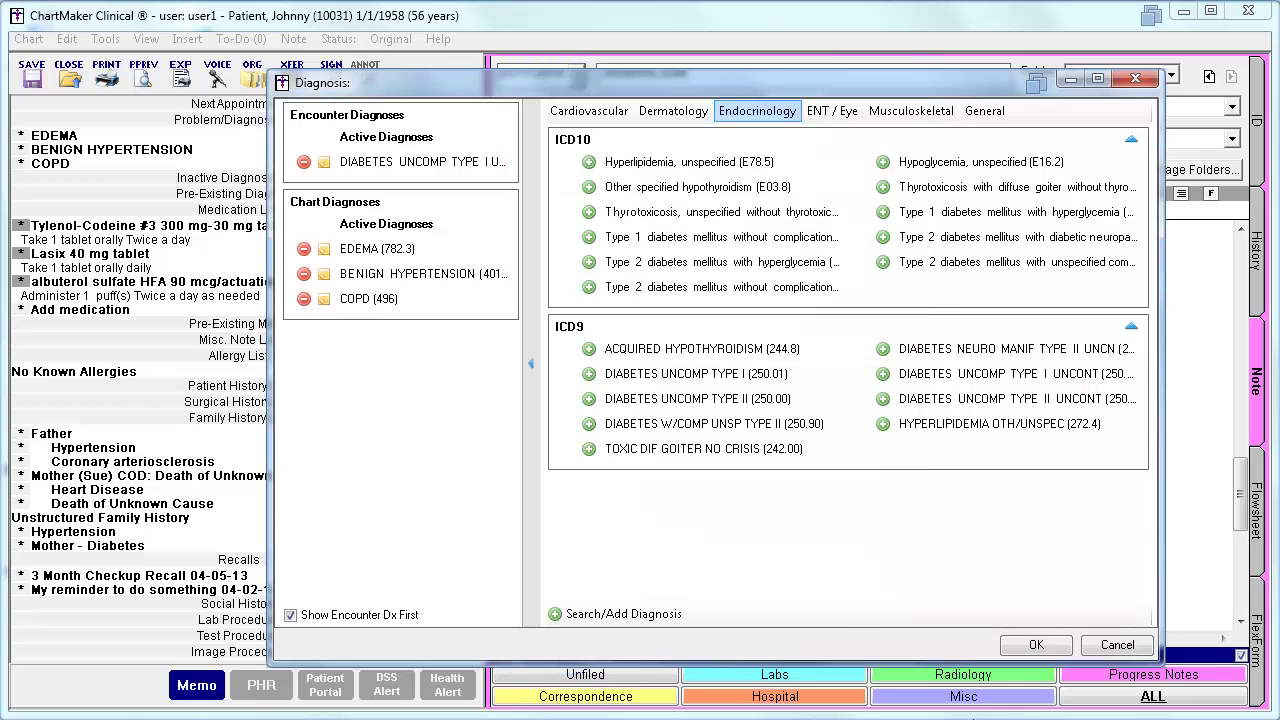
{"action": "left_click", "coordinate": [1110, 648]}
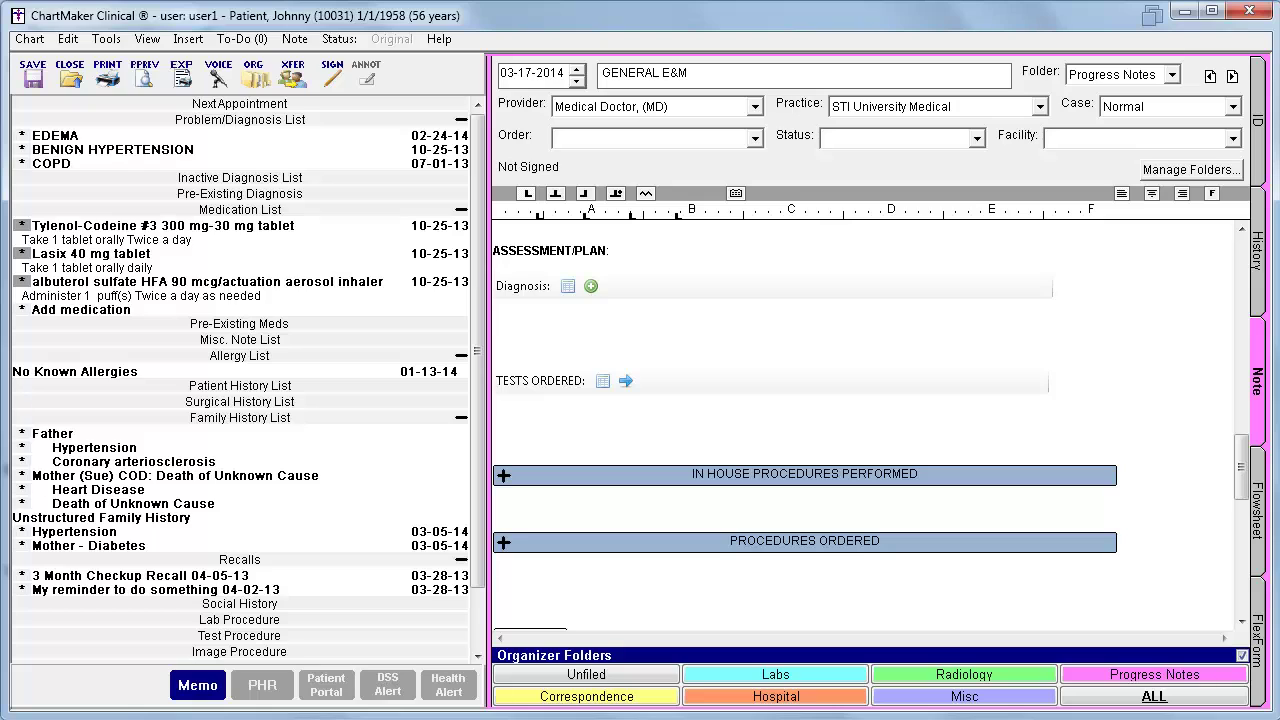
Step: Order PHYSICAL PERFORMANCE TEST (97750) from the office codes with the SNOMED description "Patient advised about exercise" and no procedure diagnosis
{"action": "left_click_drag", "start_coordinate": [1248, 462], "coordinate": [1248, 557]}
{"action": "left_click", "coordinate": [877, 362]}
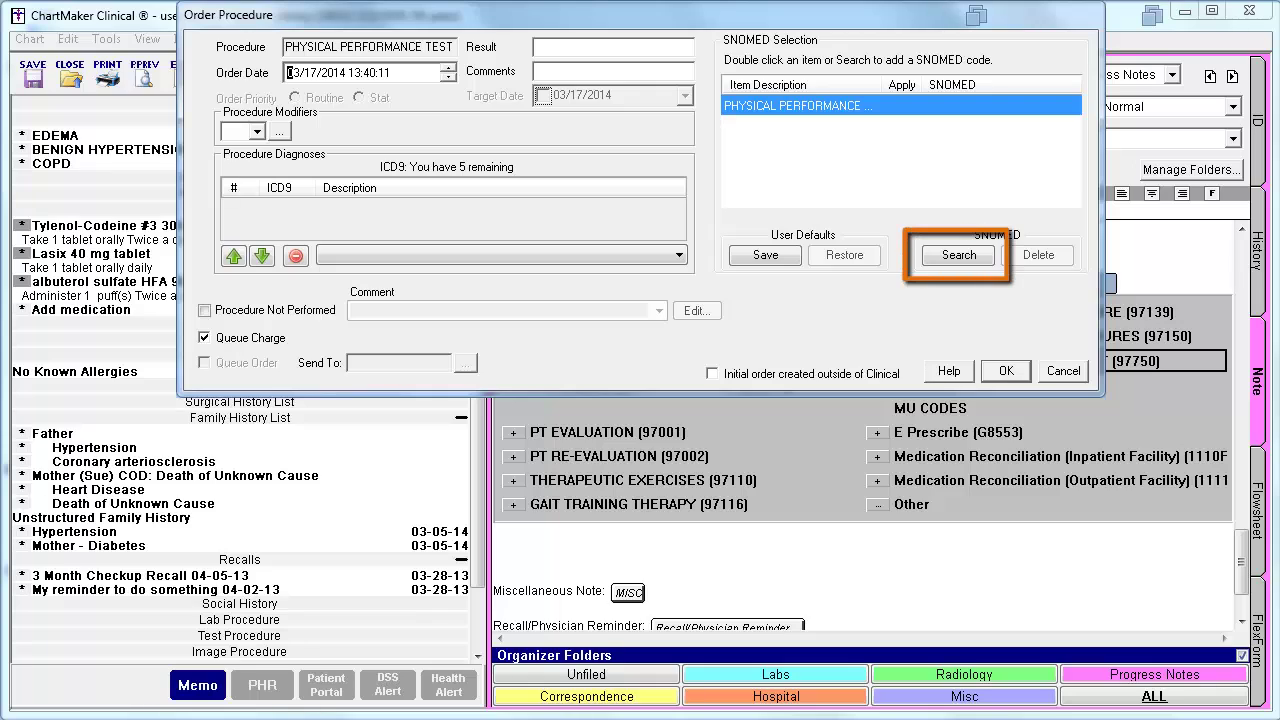
{"action": "left_click", "coordinate": [966, 258]}
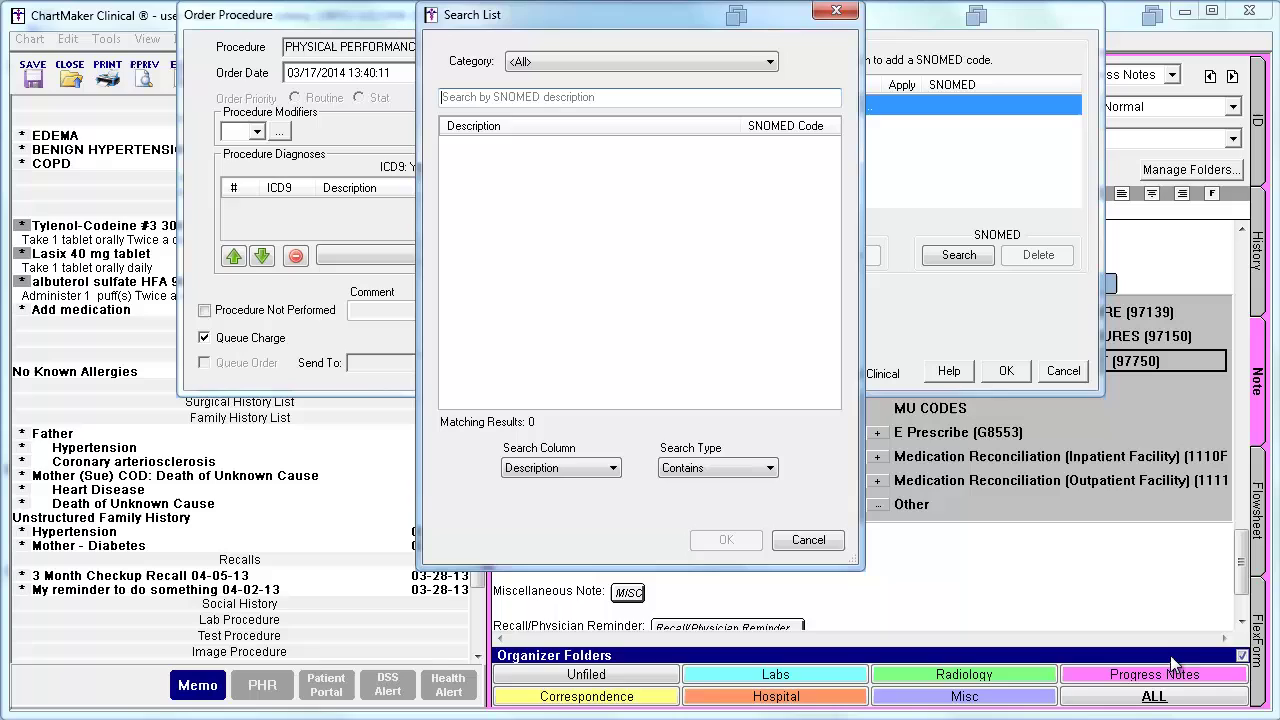
{"action": "type", "text": "patient advised"}
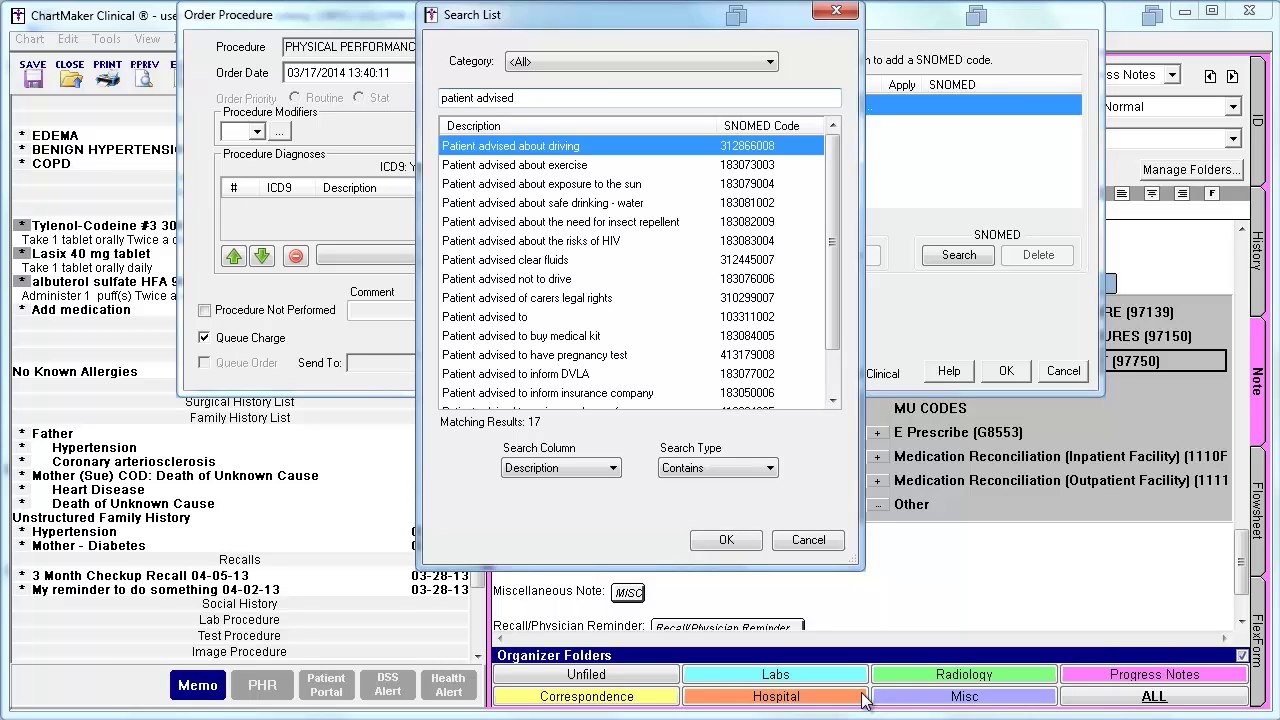
{"action": "left_click", "coordinate": [590, 168]}
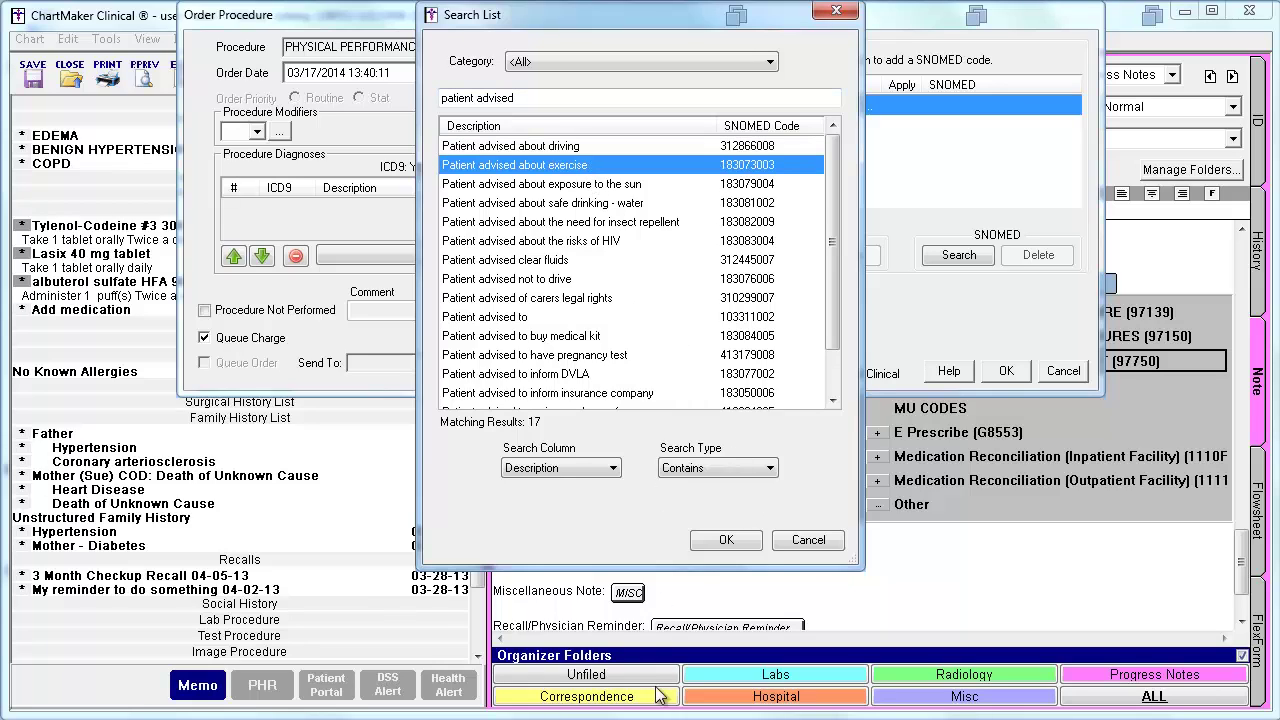
{"action": "left_click", "coordinate": [727, 541]}
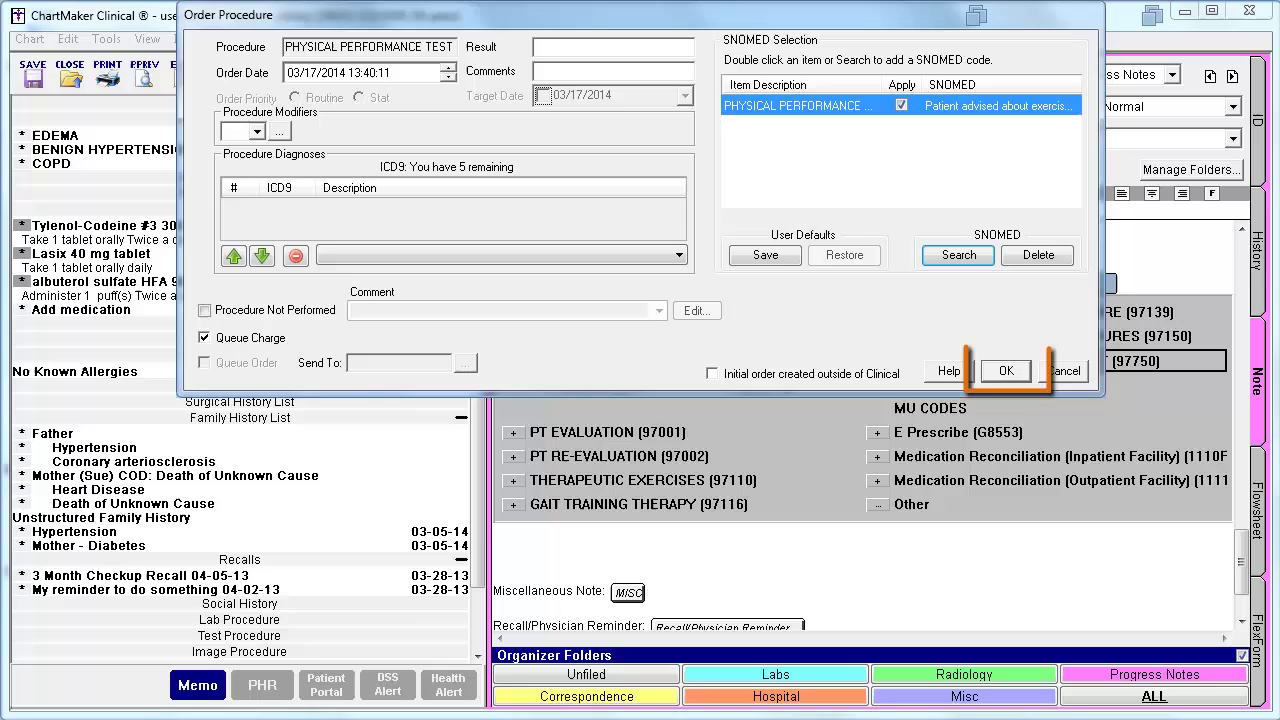
{"action": "left_click", "coordinate": [1008, 371]}
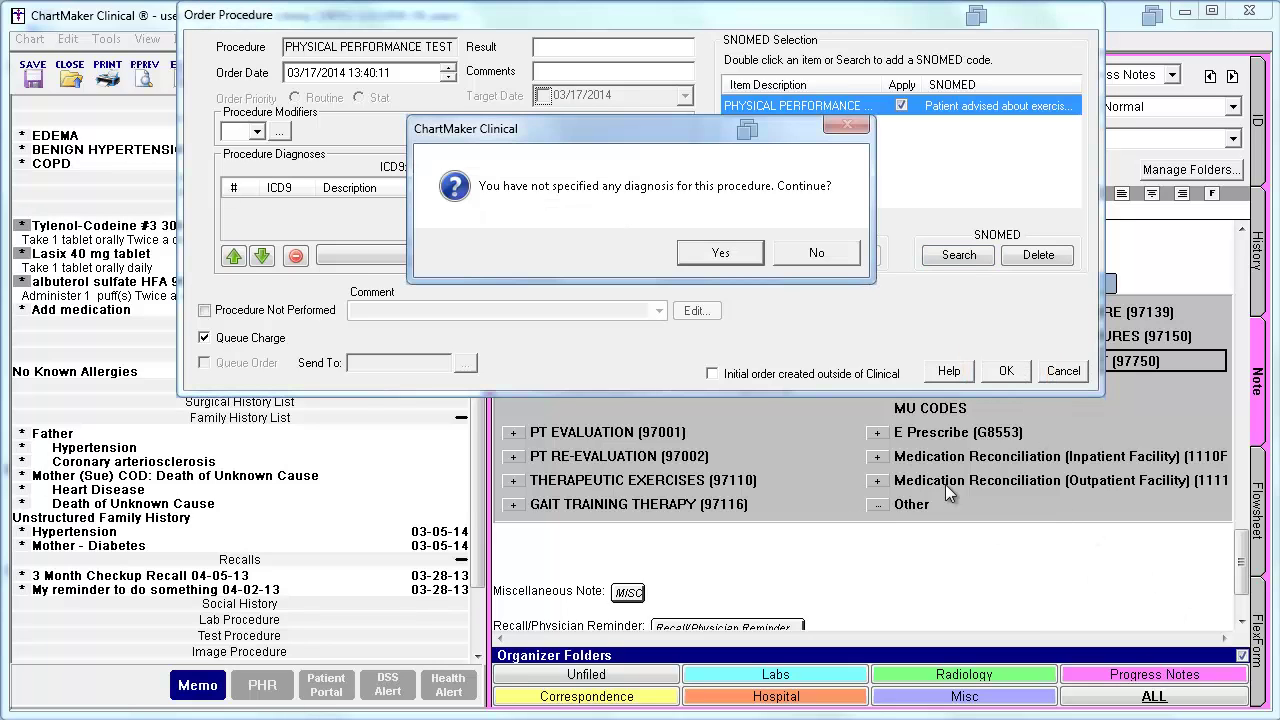
{"action": "left_click", "coordinate": [720, 253]}
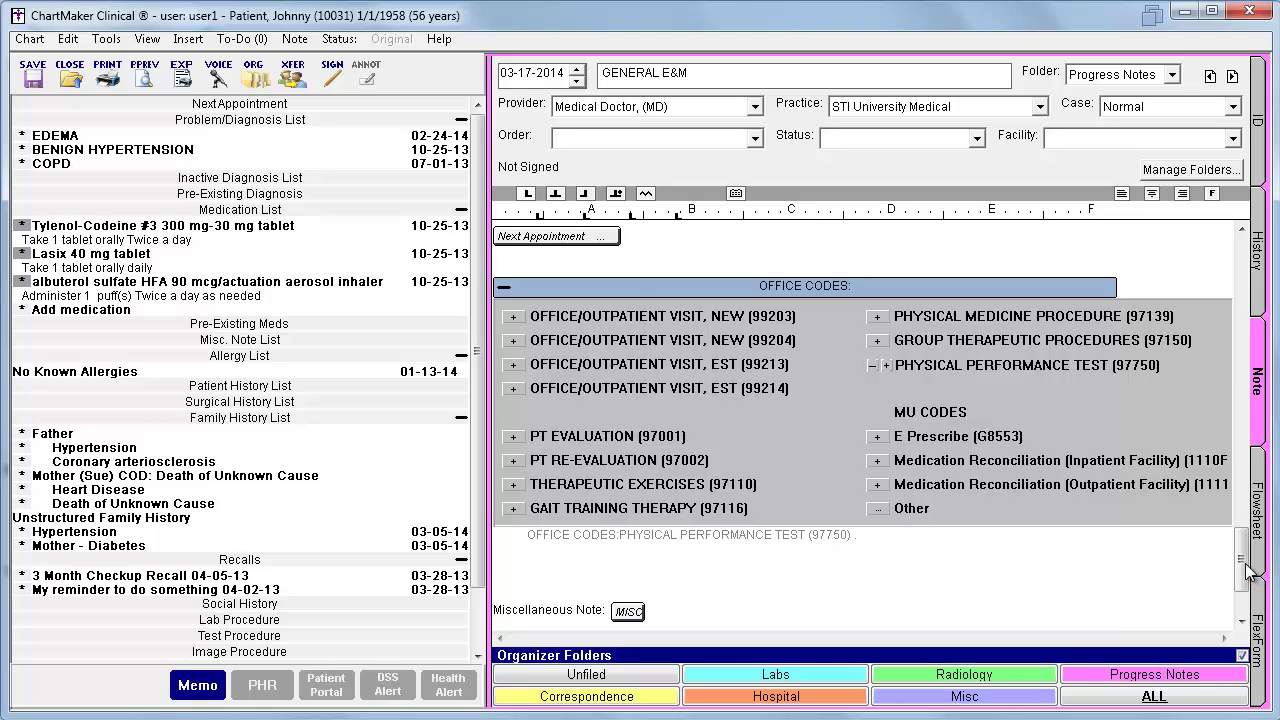
Step: Start a new surgical history entry from the note and describe it as "Bilateral mastectomy"
{"action": "left_click_drag", "start_coordinate": [1241, 548], "coordinate": [1239, 318]}
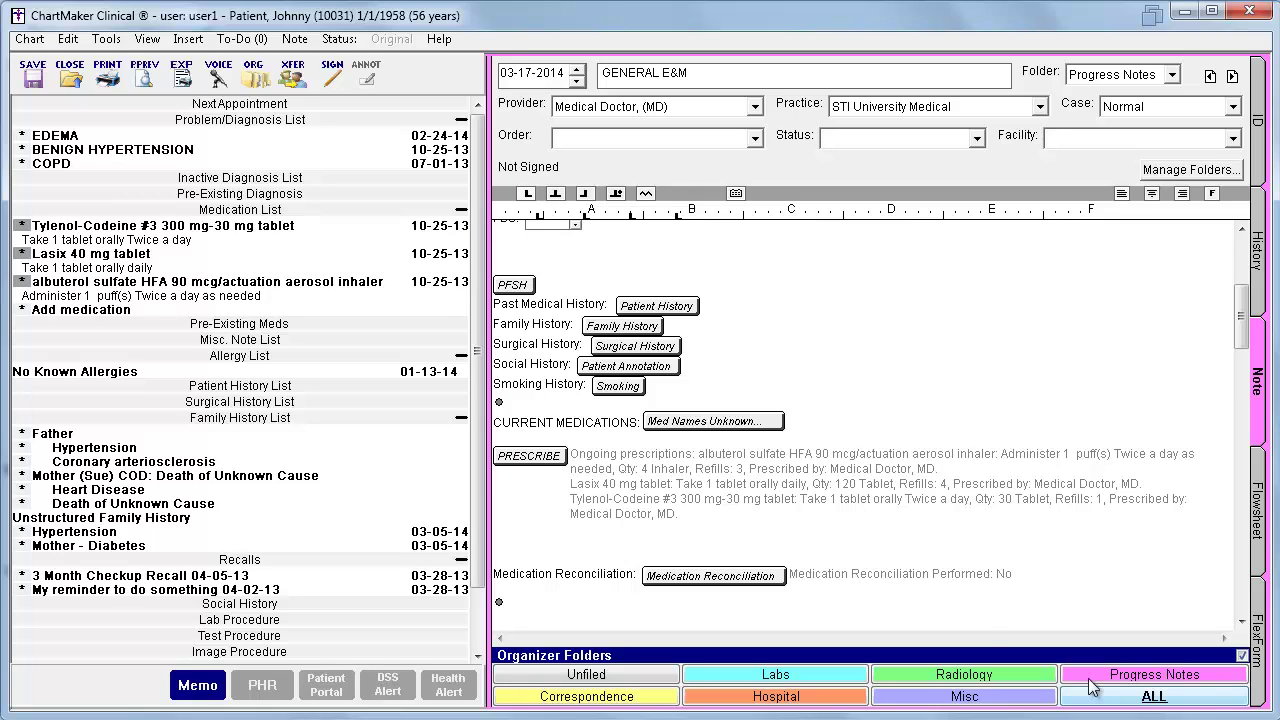
{"action": "left_click", "coordinate": [666, 346]}
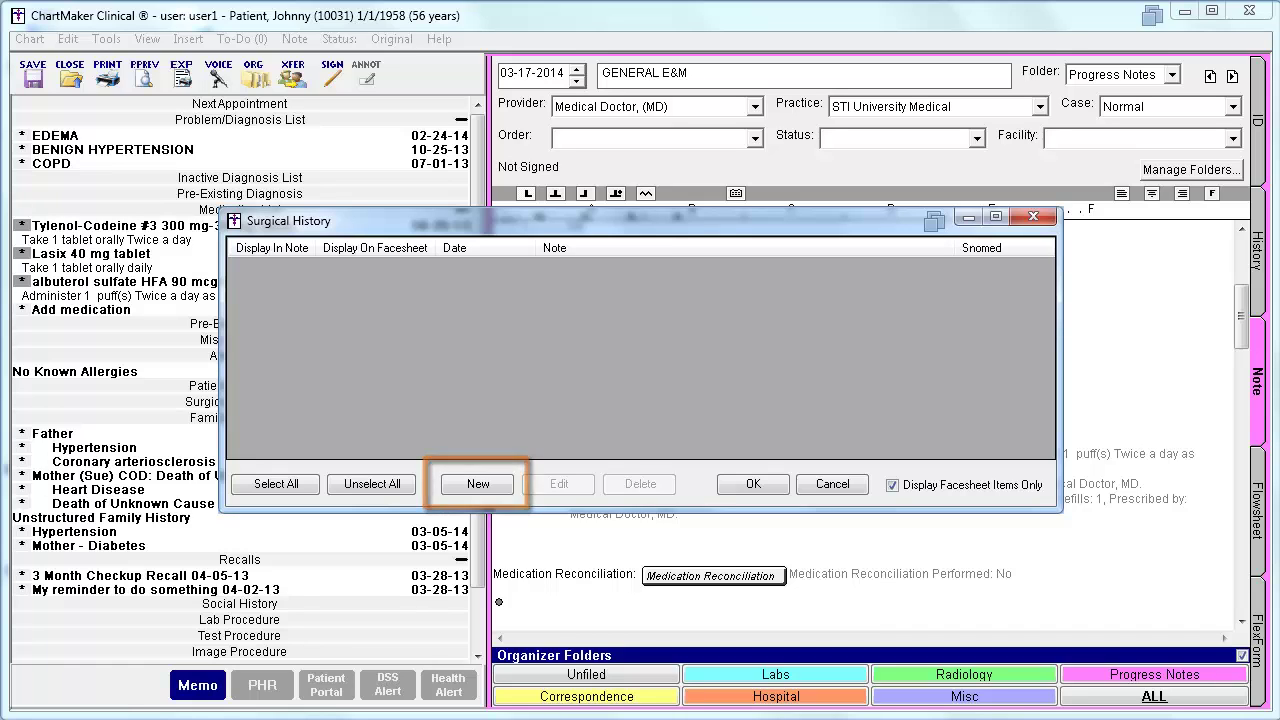
{"action": "left_click", "coordinate": [472, 486]}
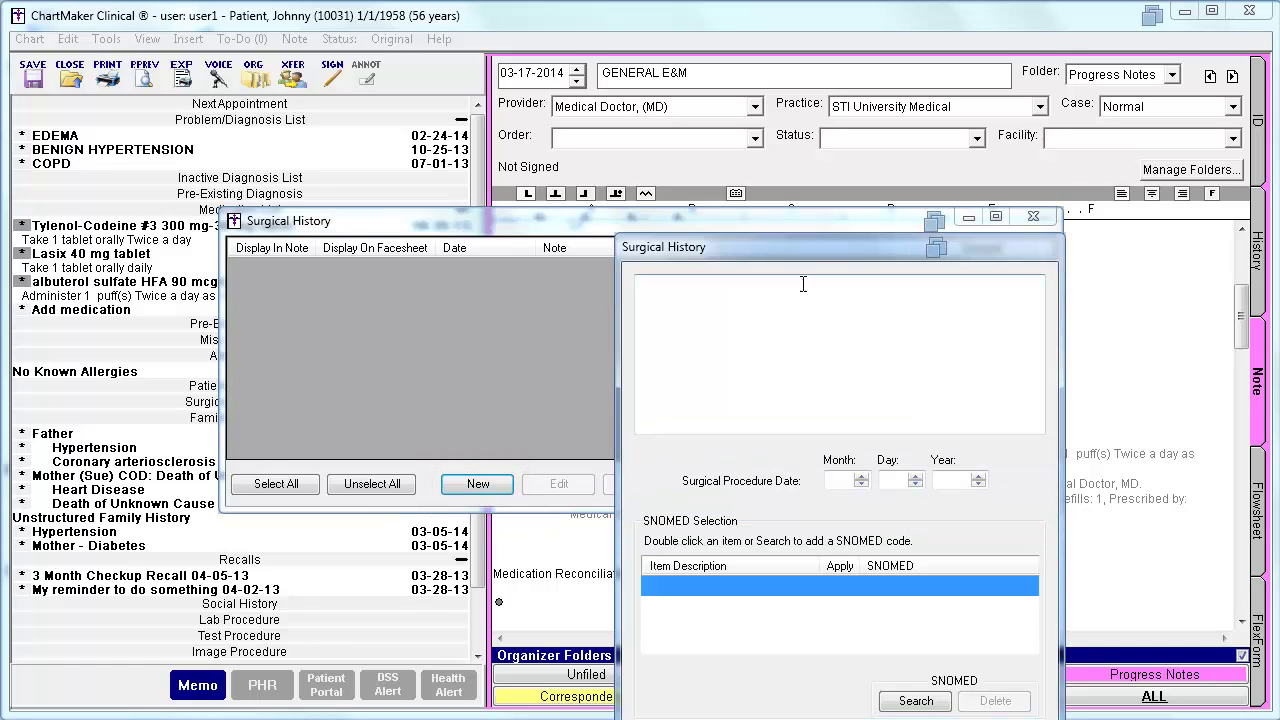
{"action": "left_click_drag", "start_coordinate": [811, 256], "coordinate": [833, 105]}
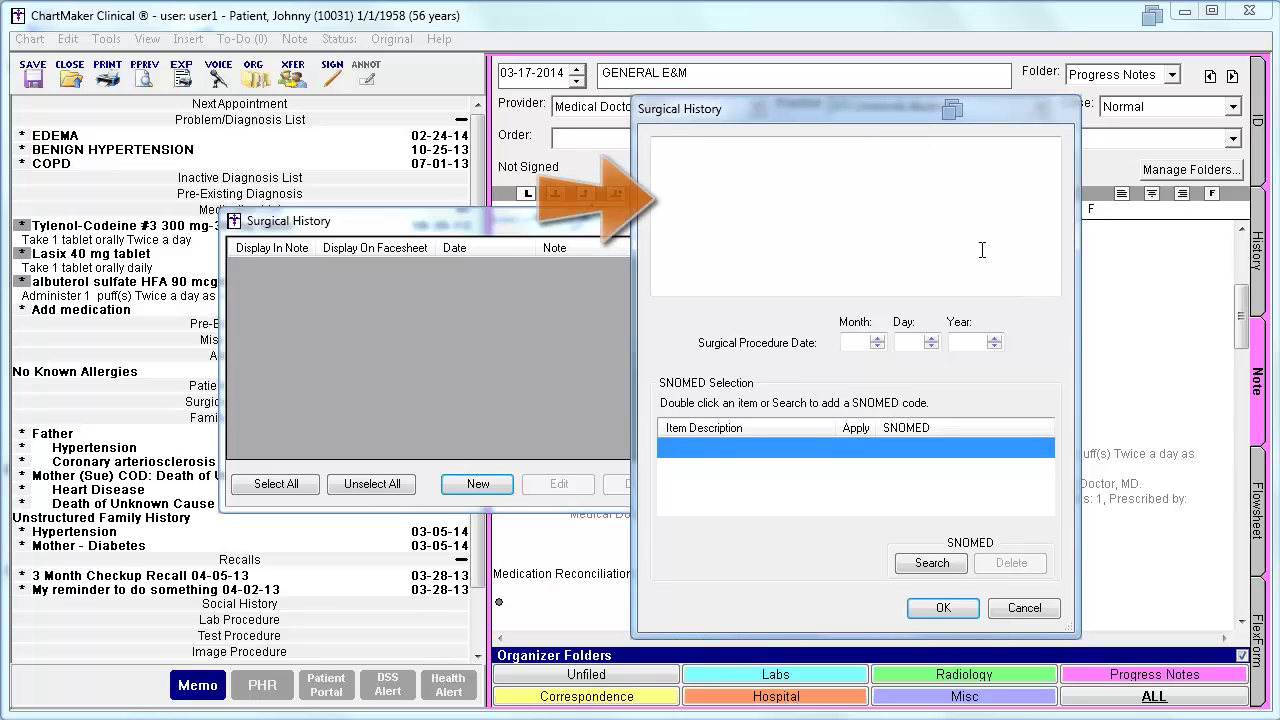
{"action": "left_click", "coordinate": [823, 249]}
{"action": "type", "text": "Bilateral mastectomy"}
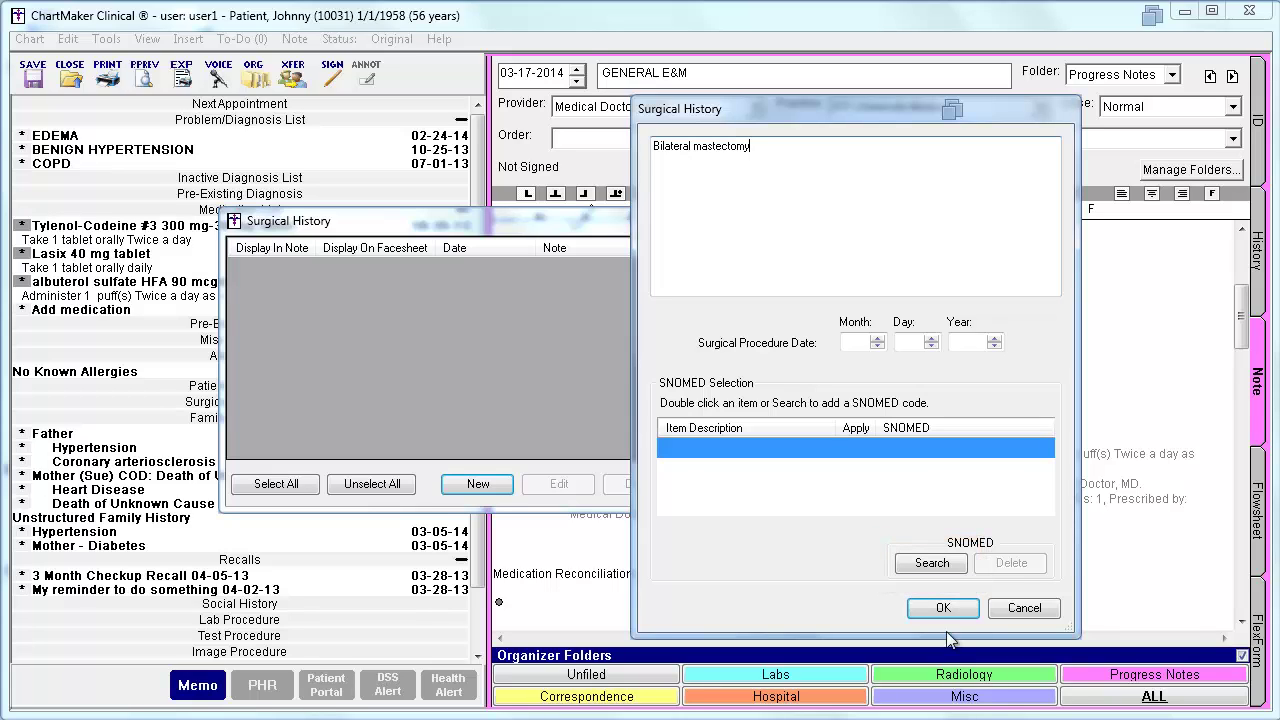
Step: Assign the SNOMED code Bilateral mastectomy (27865001) to the surgical history entry and save it to the note
{"action": "left_click", "coordinate": [948, 566]}
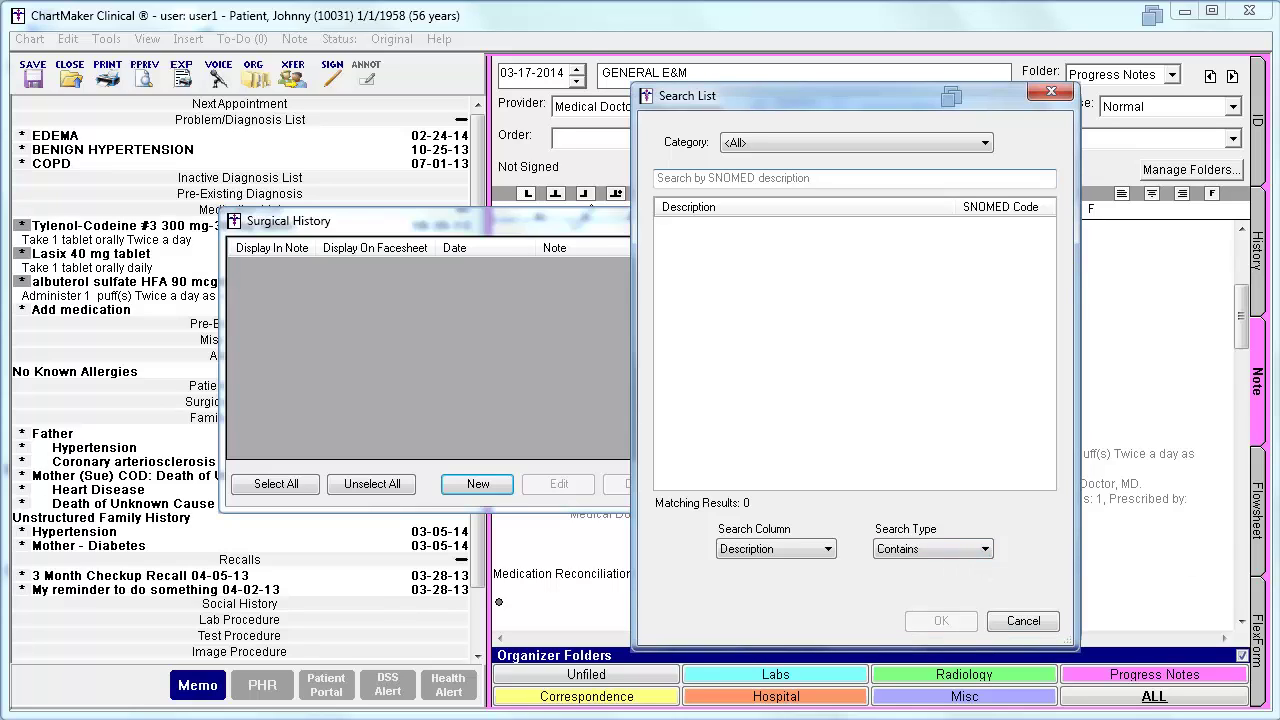
{"action": "type", "text": "Bilateral mastectomy"}
{"action": "key", "text": "Return"}
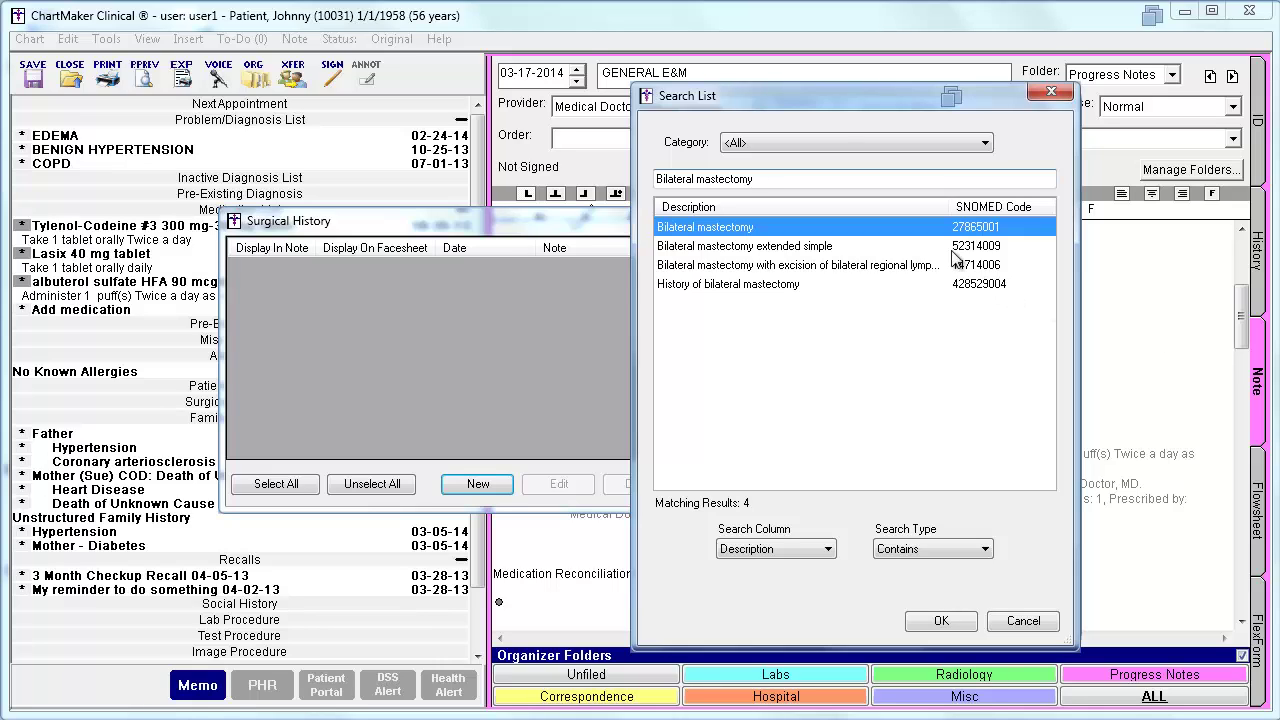
{"action": "left_click", "coordinate": [933, 227]}
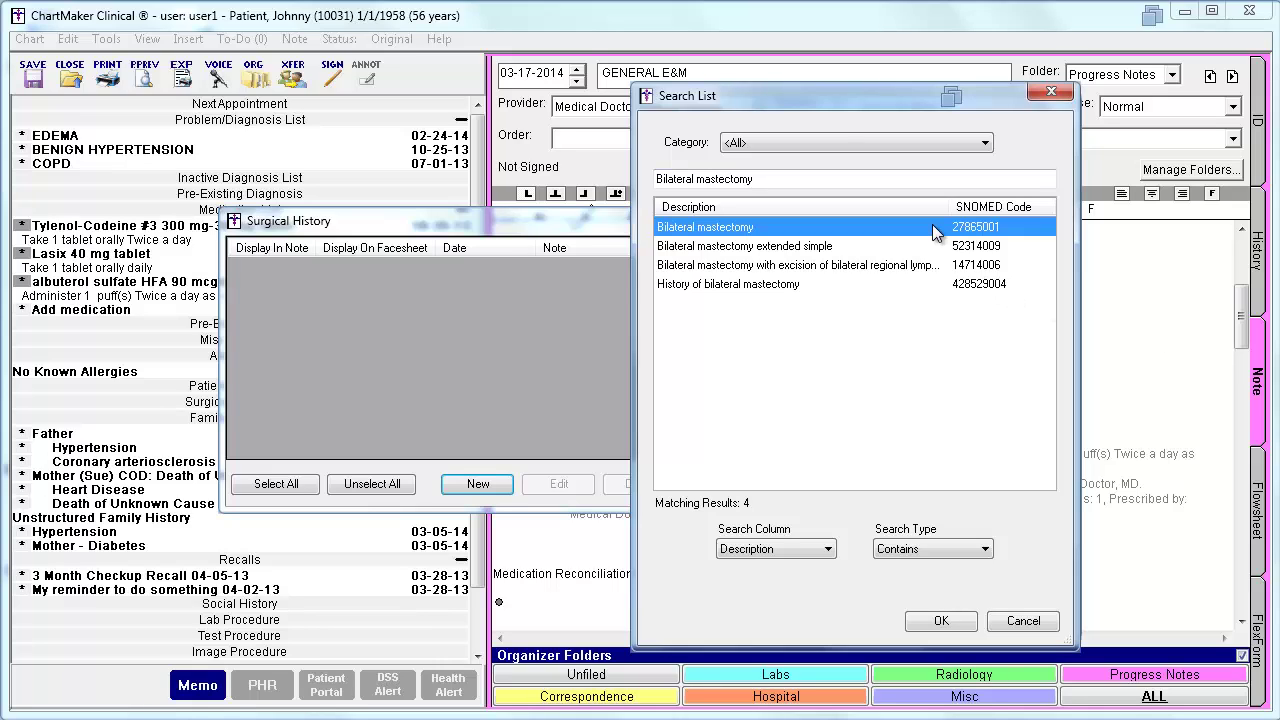
{"action": "left_click", "coordinate": [941, 621]}
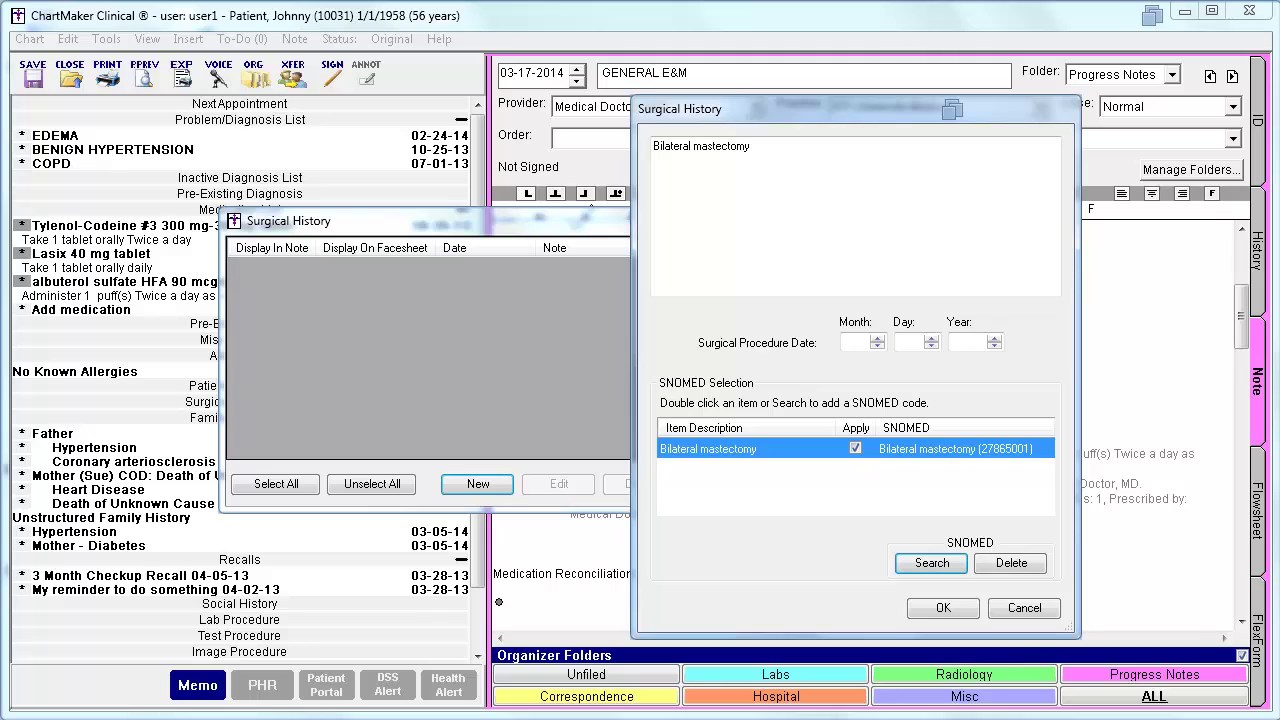
{"action": "left_click", "coordinate": [950, 610]}
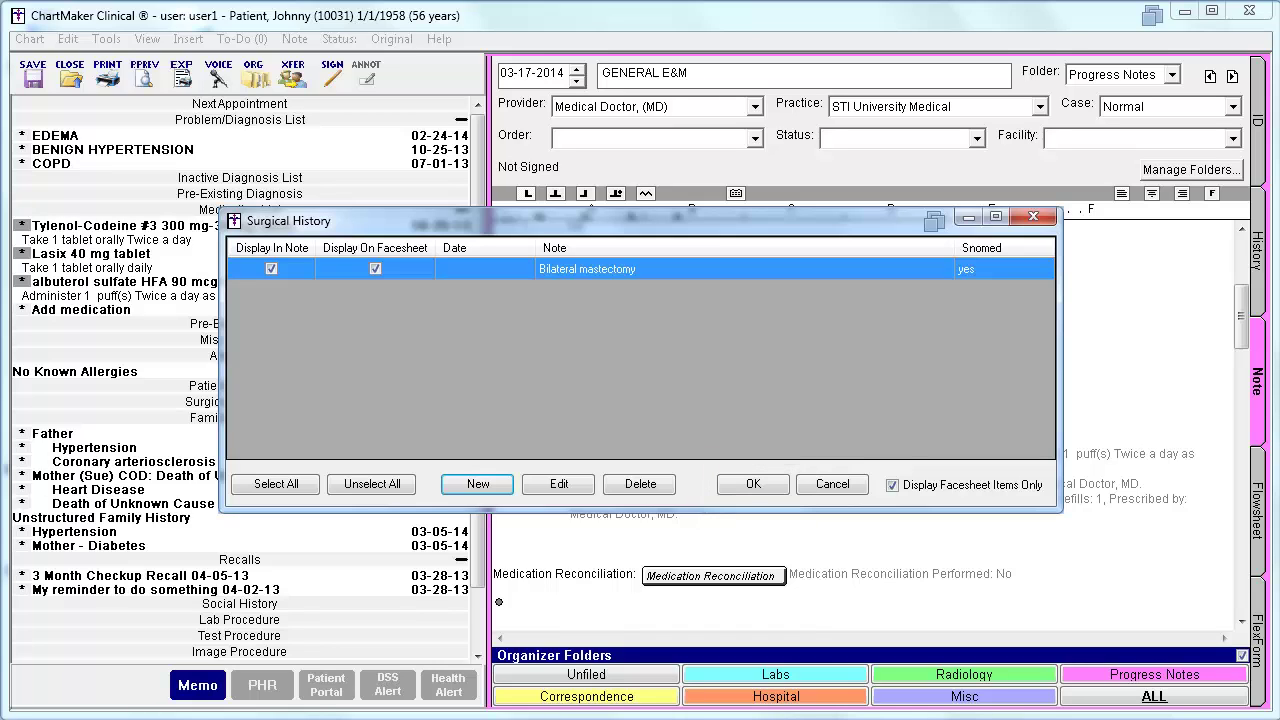
{"action": "left_click", "coordinate": [750, 490]}
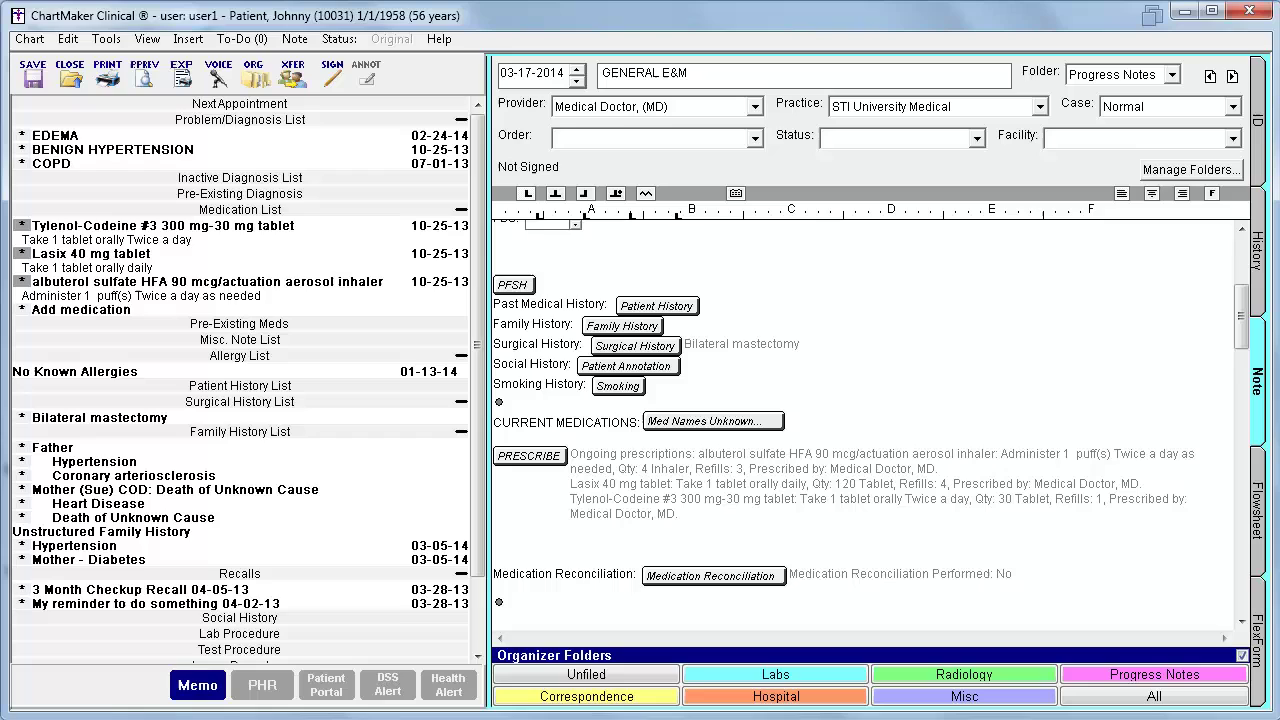
Step: Filter the chart history to surgical history and examine the SNOMED code recorded for the Bilateral mastectomy entry
{"action": "left_click", "coordinate": [1258, 259]}
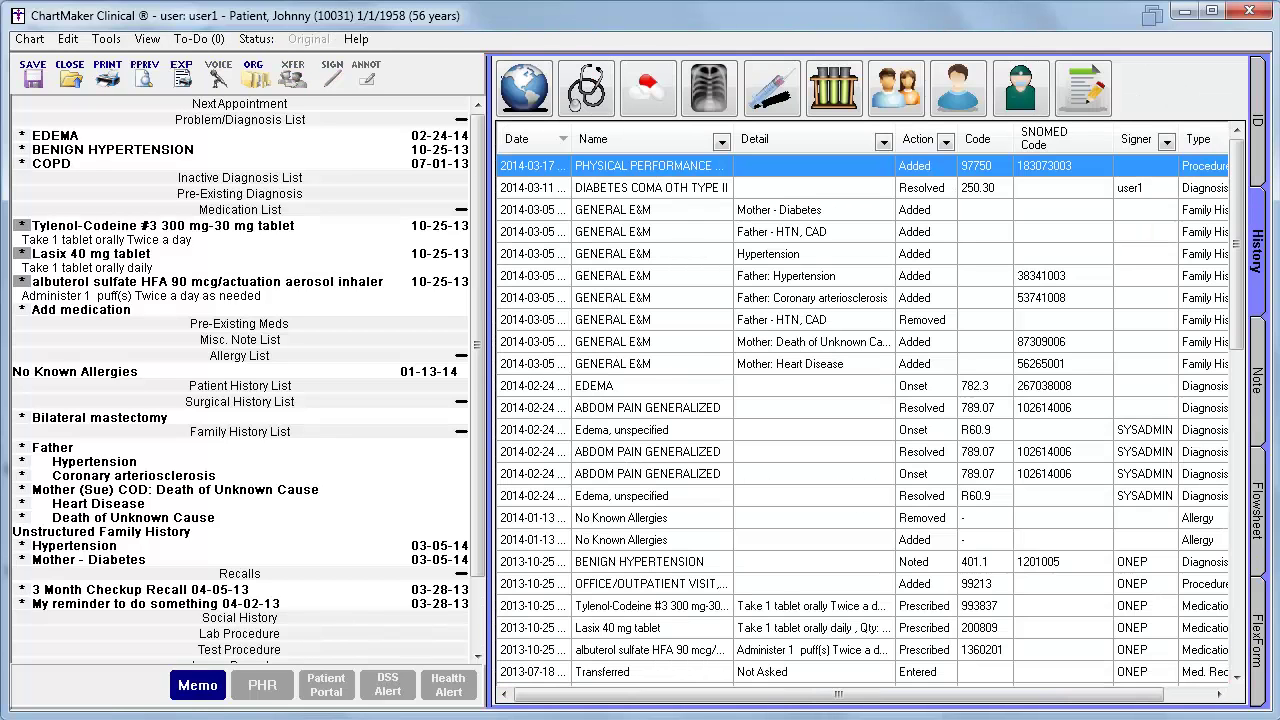
{"action": "left_click", "coordinate": [1020, 88]}
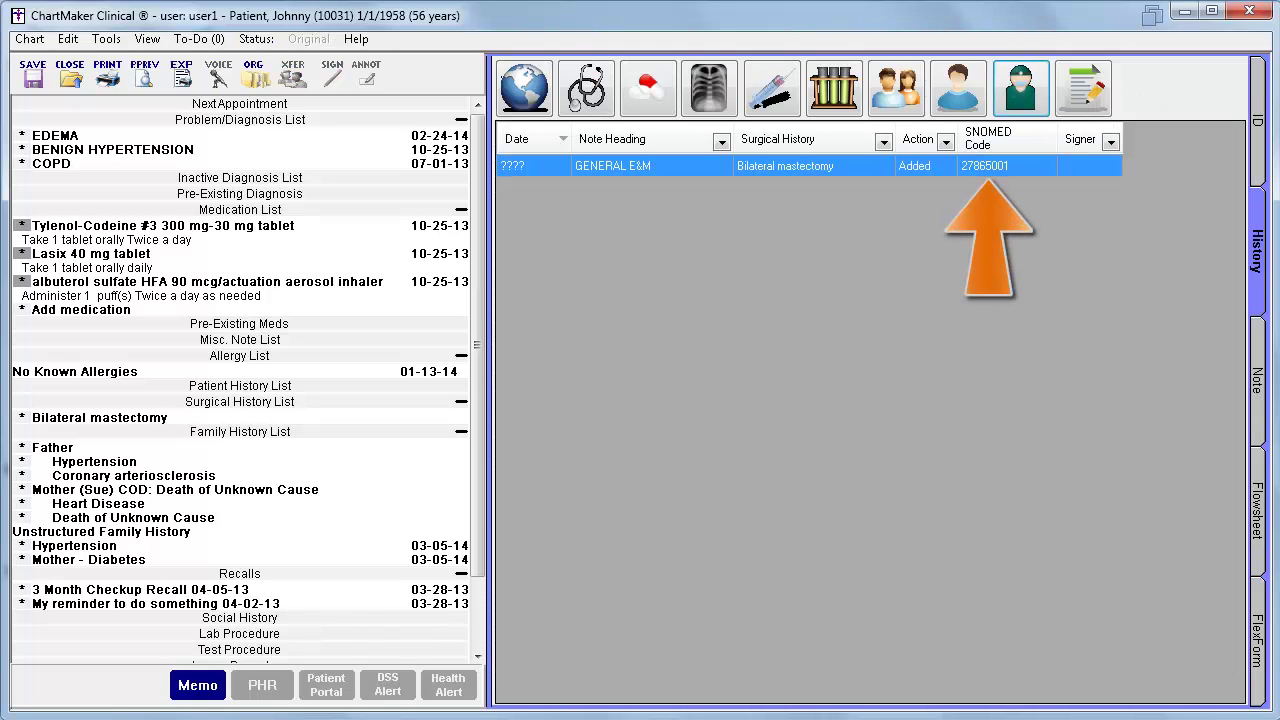
{"action": "double_click", "coordinate": [1052, 166]}
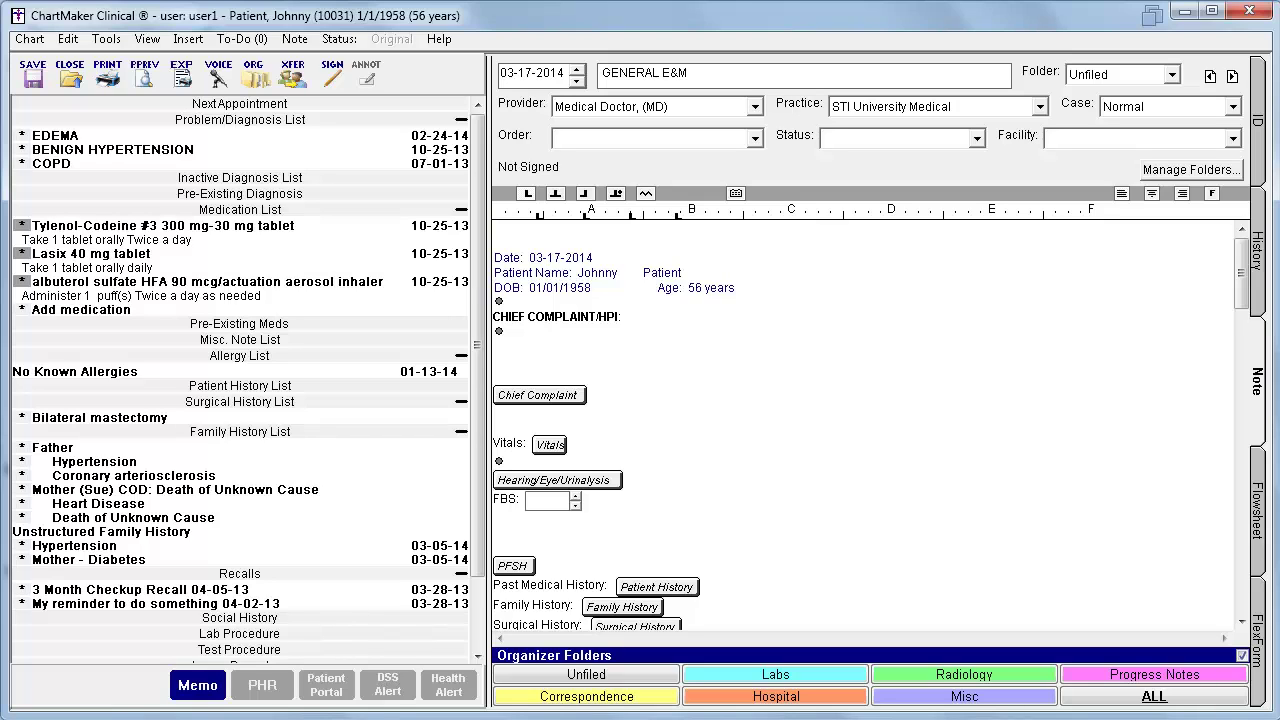
Step: Record "Negative Measurement Finding (No Retinopathy)" in the note's Eye Exam Findings checklist
{"action": "left_click_drag", "start_coordinate": [1243, 290], "coordinate": [1263, 450]}
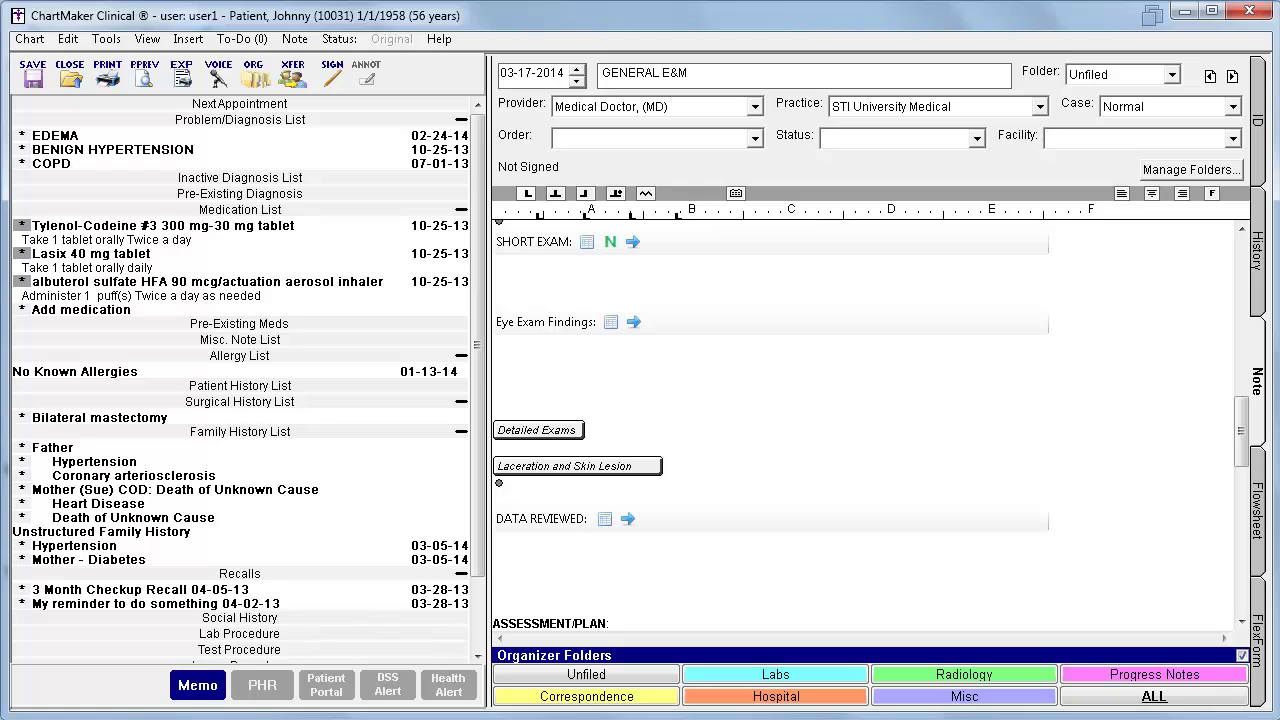
{"action": "left_click", "coordinate": [611, 321]}
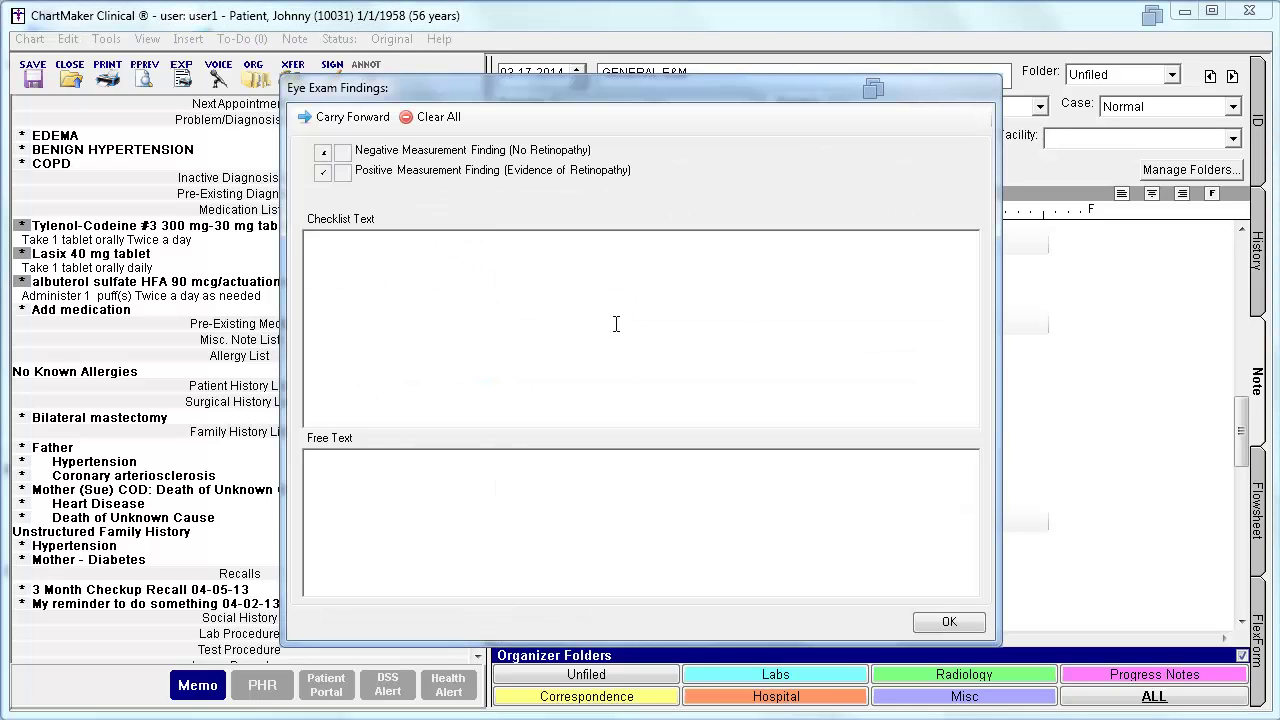
{"action": "left_click", "coordinate": [323, 153]}
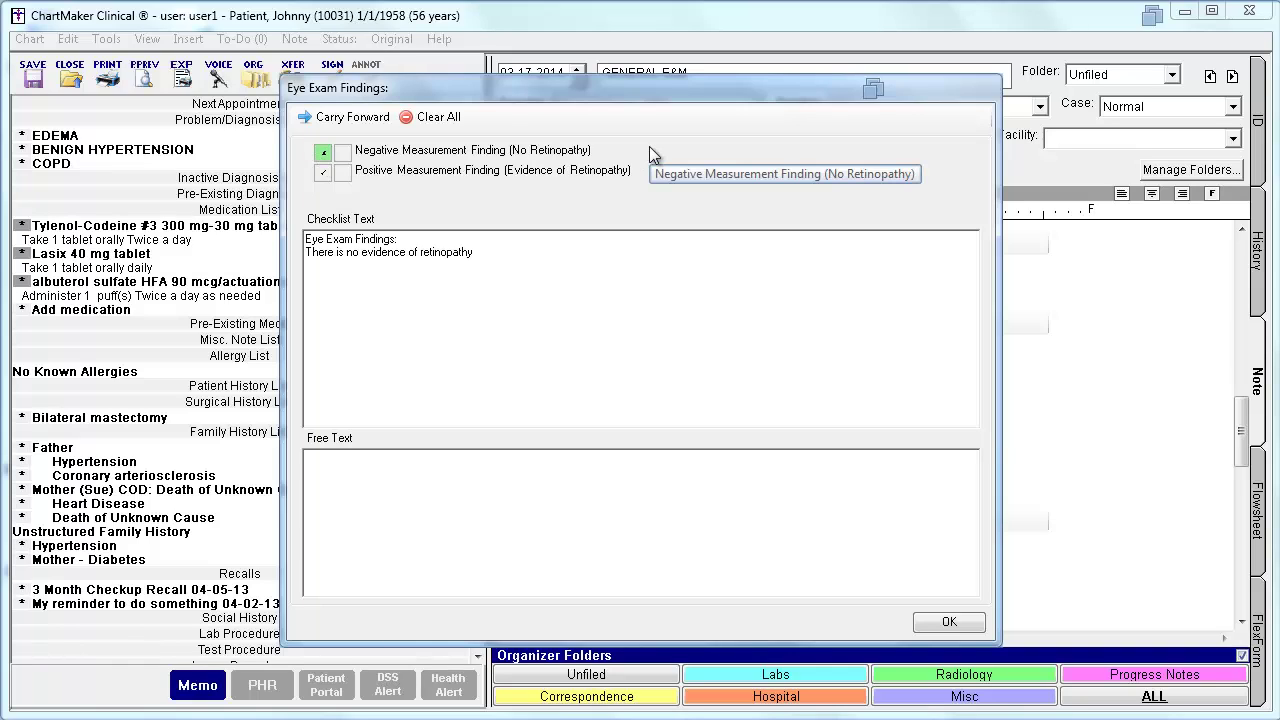
Step: Assign the SNOMED code Negative measurement finding (442225006) to the no-retinopathy finding and save the eye exam findings to the note
{"action": "right_click", "coordinate": [585, 156]}
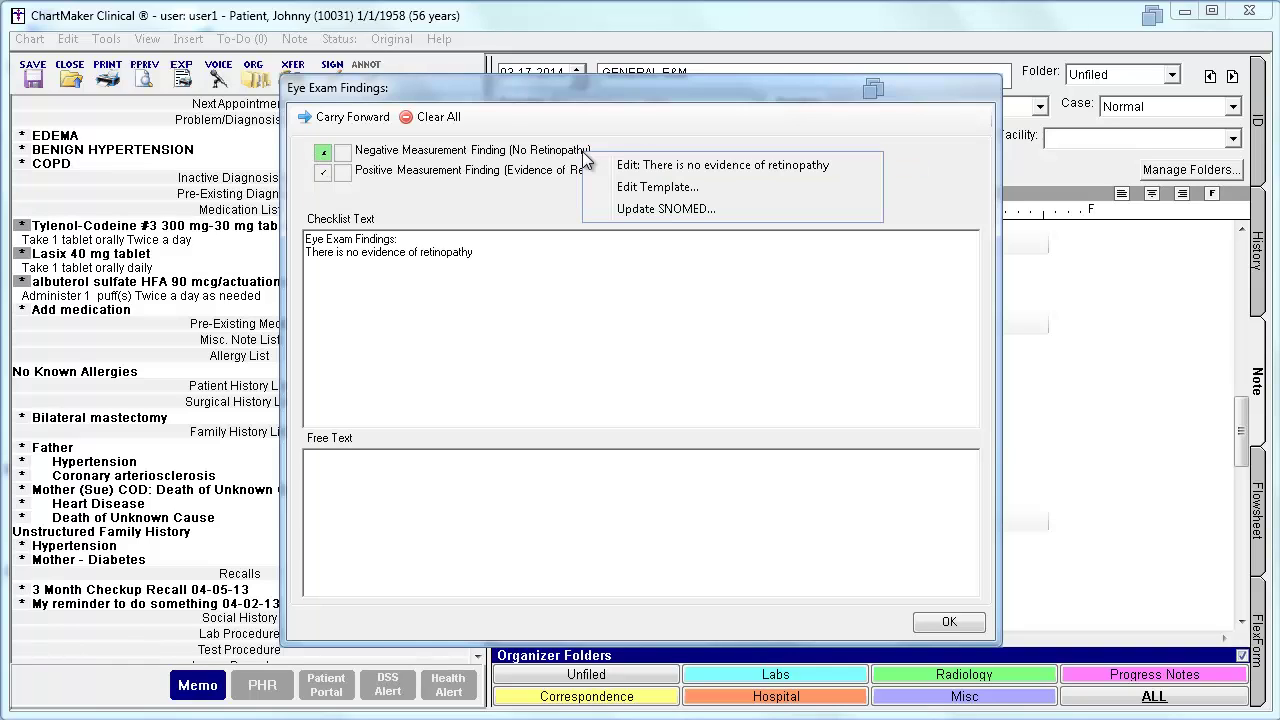
{"action": "left_click", "coordinate": [604, 211]}
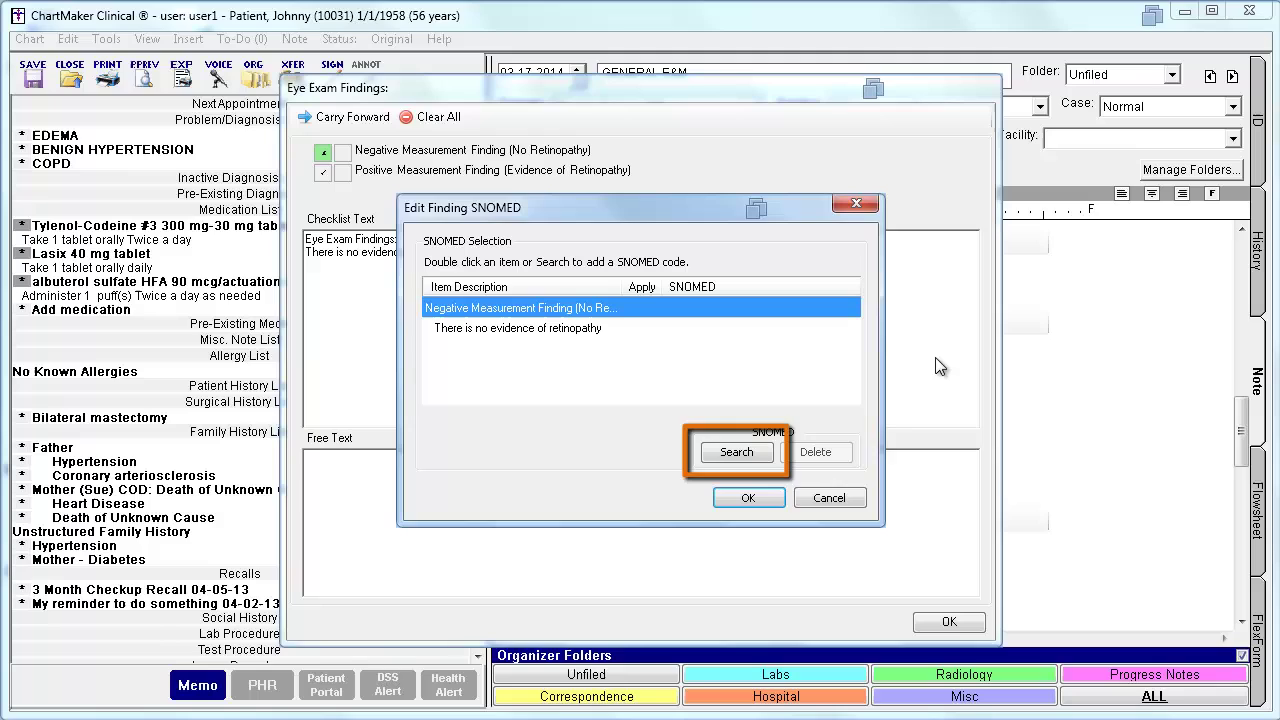
{"action": "left_click", "coordinate": [744, 452]}
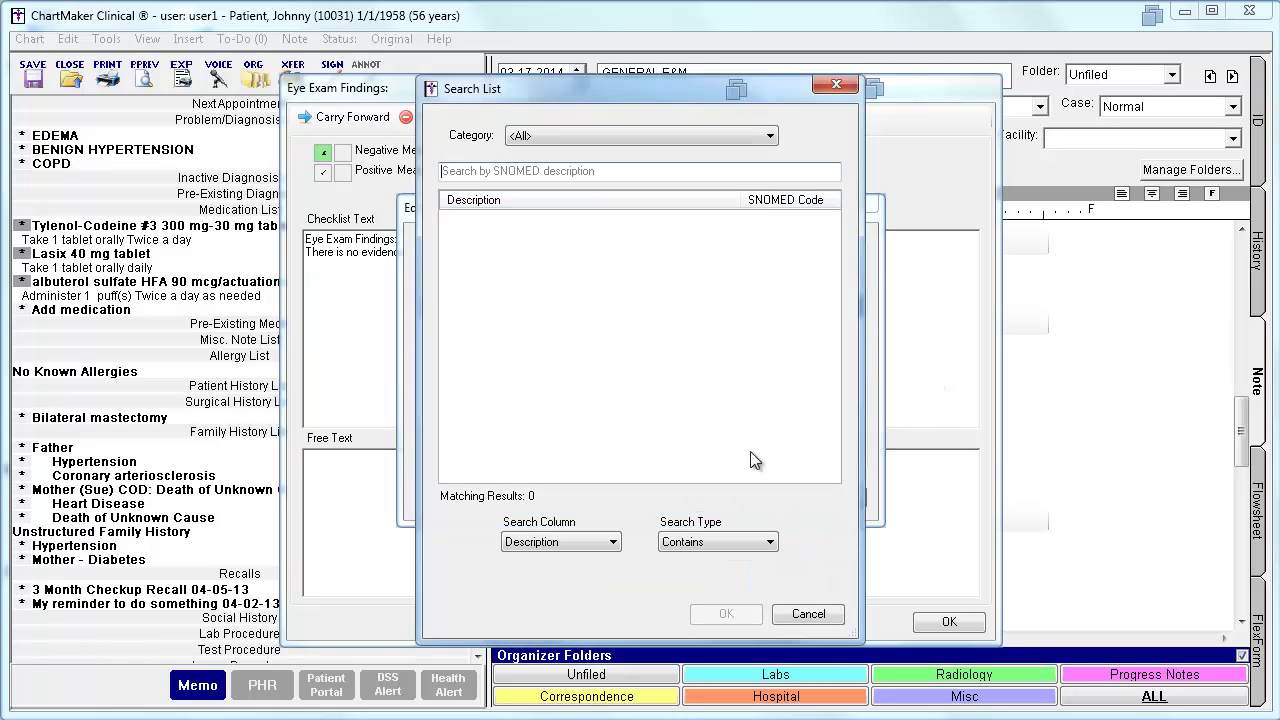
{"action": "type", "text": "negative measurement"}
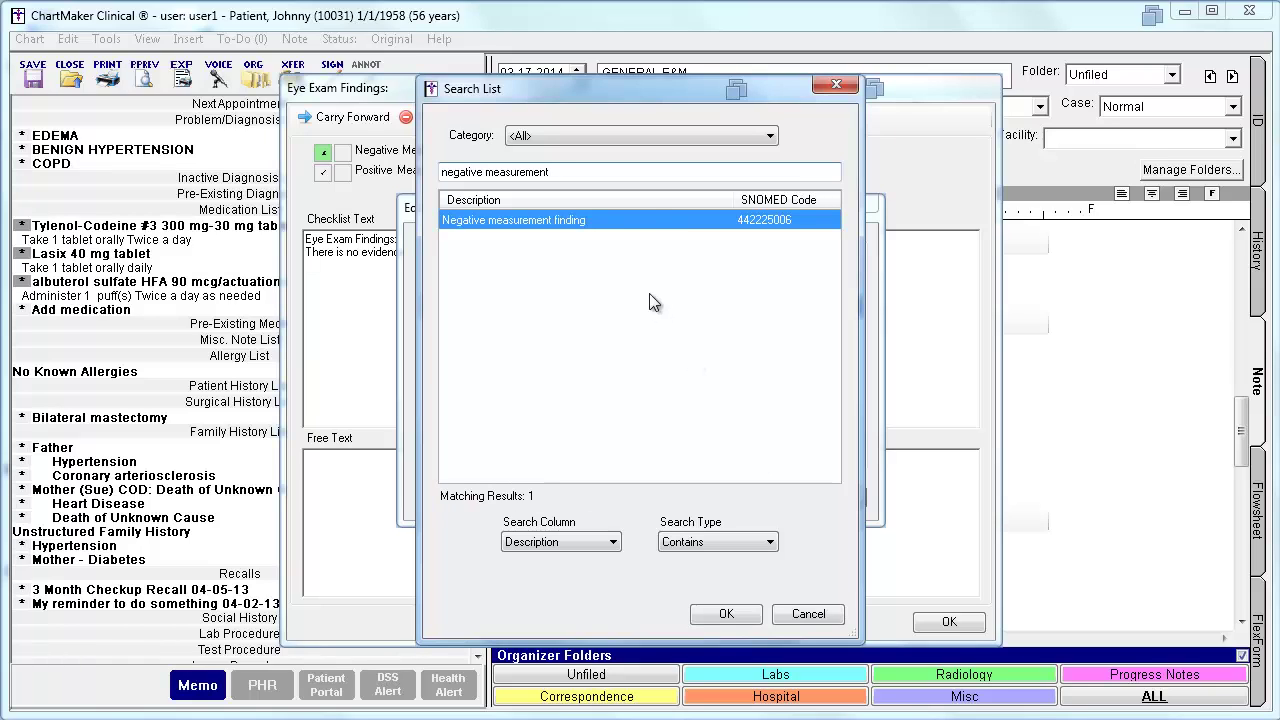
{"action": "left_click", "coordinate": [700, 613]}
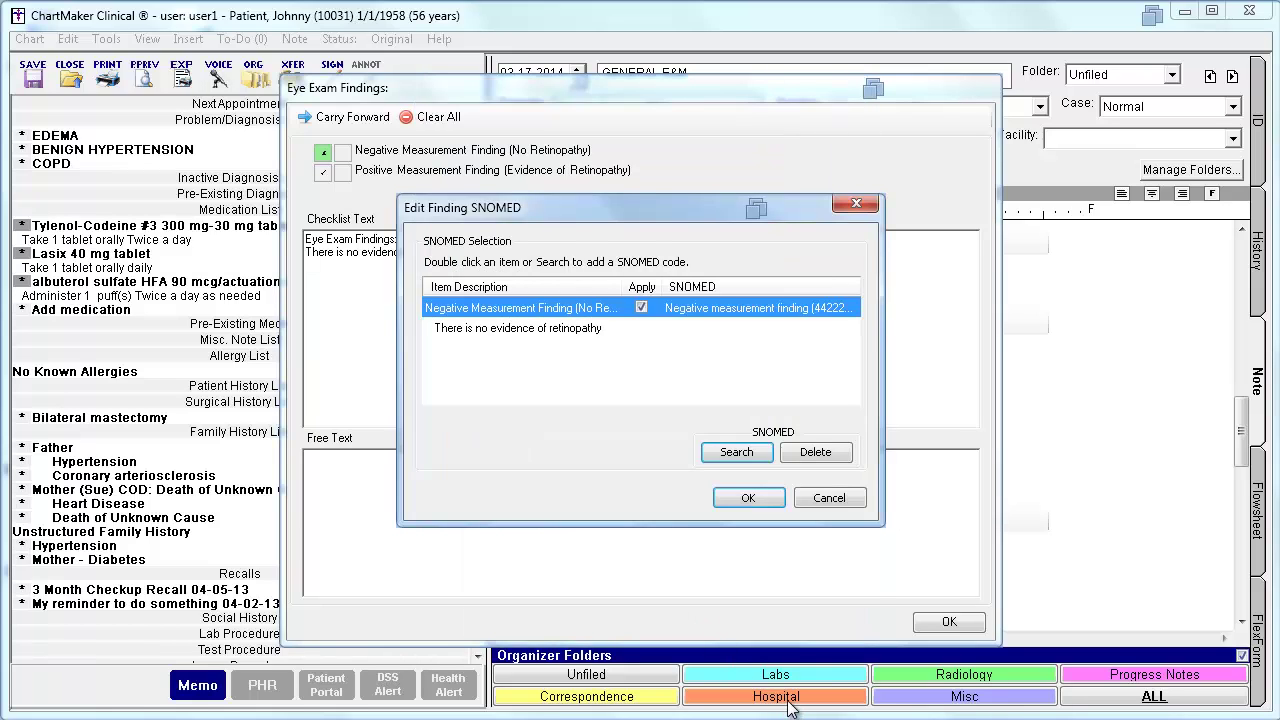
{"action": "left_click", "coordinate": [752, 497]}
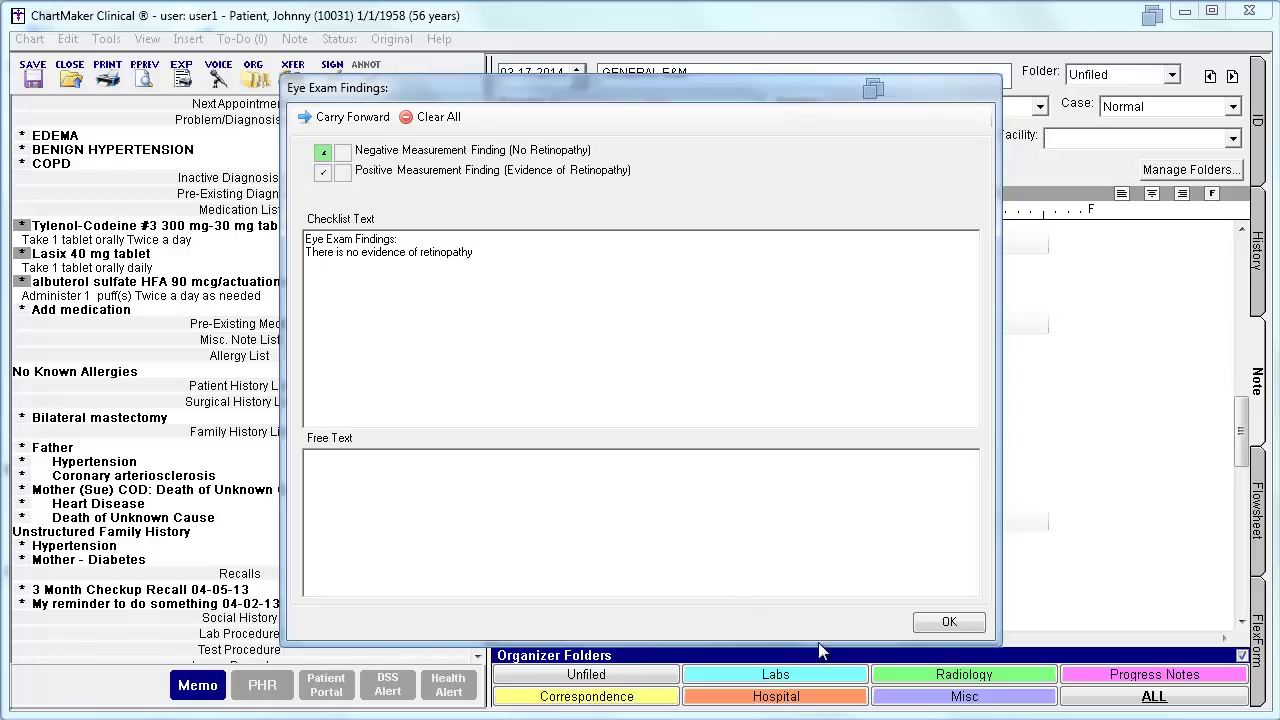
{"action": "left_click", "coordinate": [945, 622]}
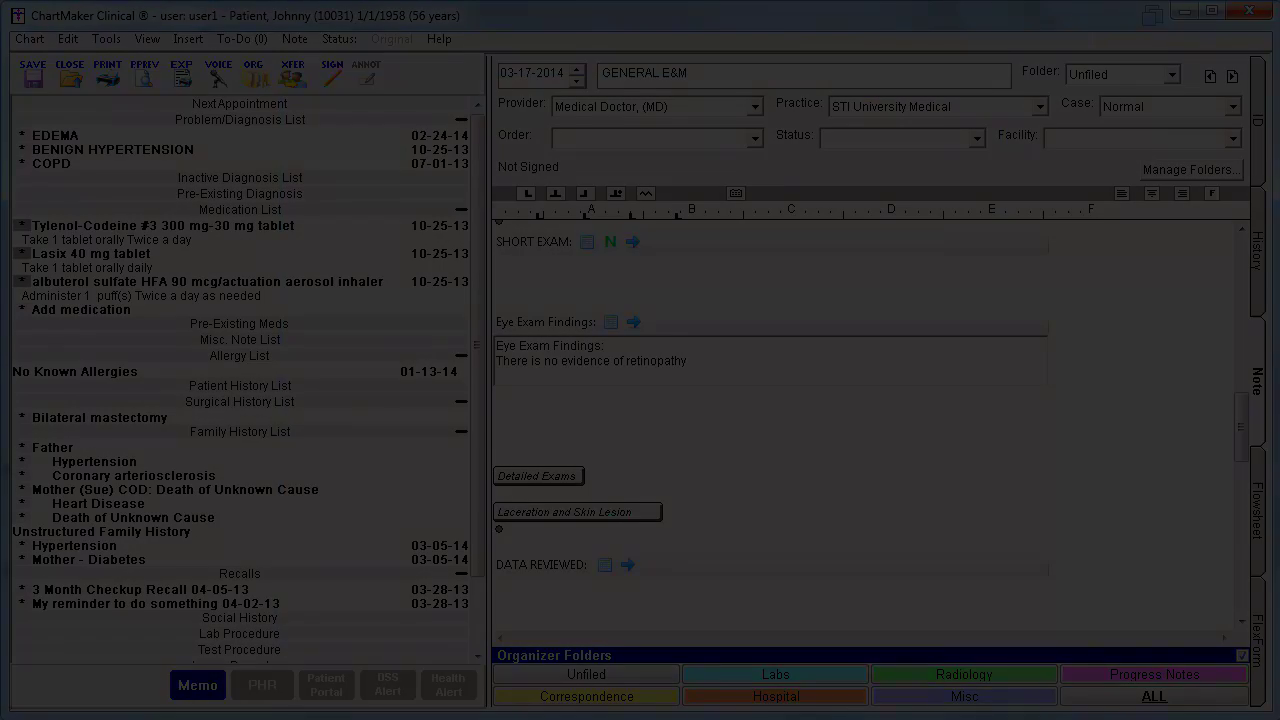